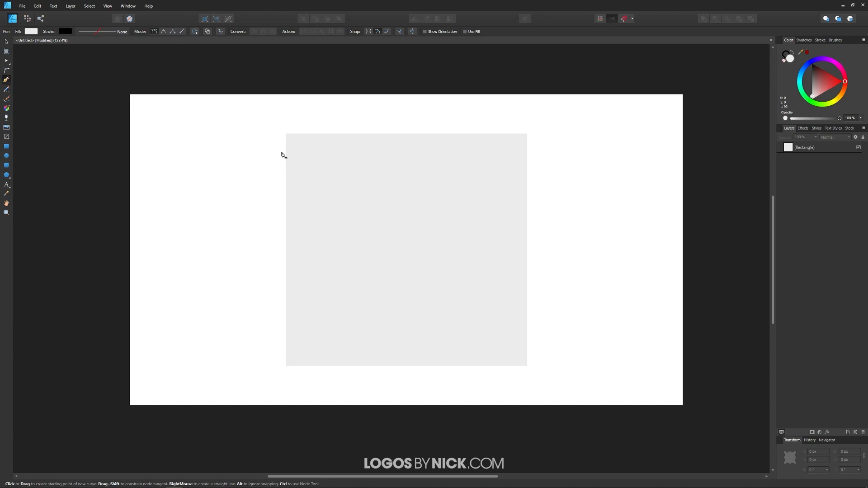
# - Draw a straight horizontal line about 583 px long with the Pen tool across the square's upper part, extending slightly past both sides
pyautogui.click(280, 152)
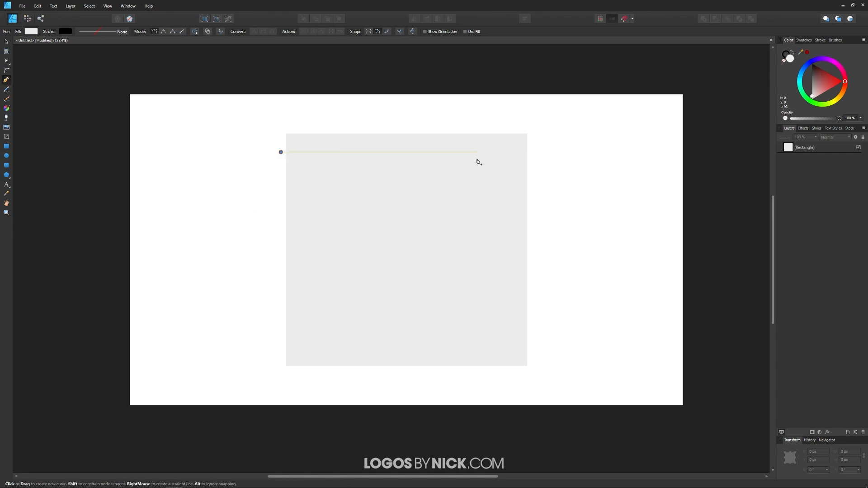
pyautogui.click(533, 152)
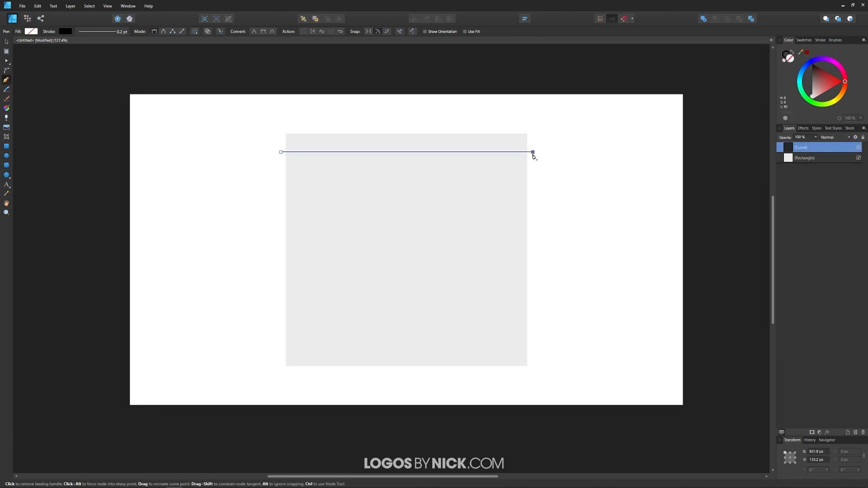
pyautogui.press('Escape')
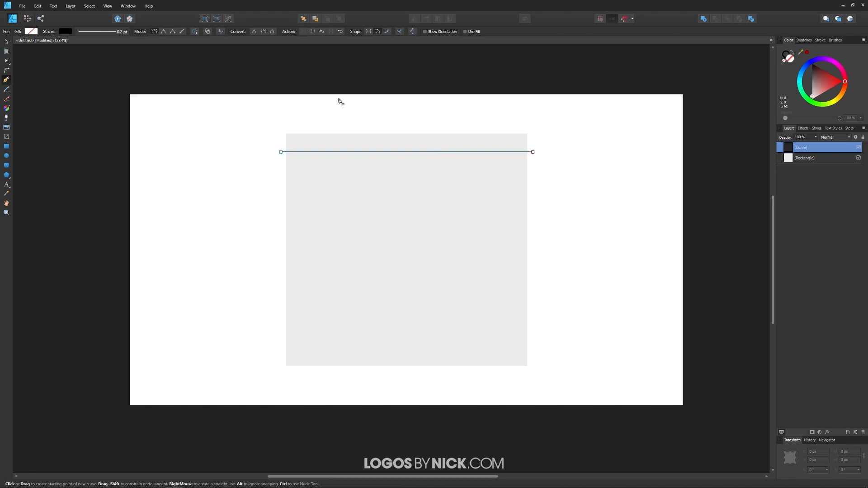
# - Bend the line into a smooth S-shaped wave with the Node tool, arching up in its left half and down in its right half
pyautogui.click(7, 61)
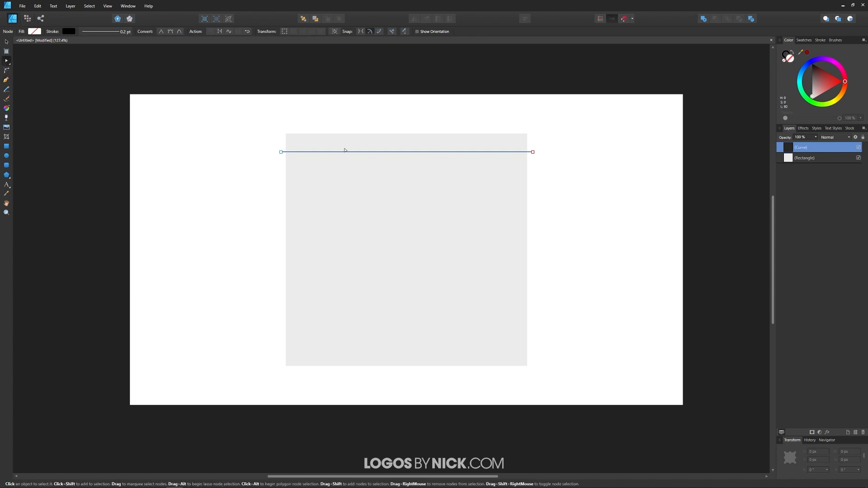
pyautogui.moveTo(358, 155); pyautogui.dragTo(346, 140)
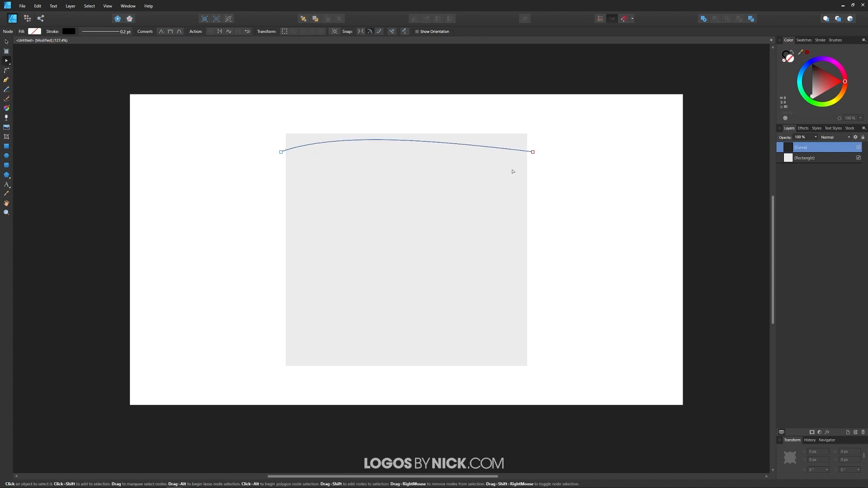
pyautogui.click(533, 153)
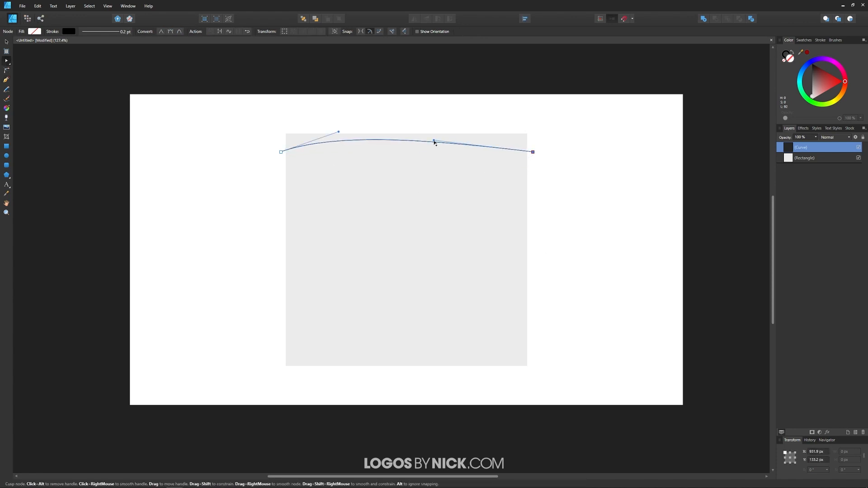
pyautogui.moveTo(434, 141); pyautogui.dragTo(457, 202)
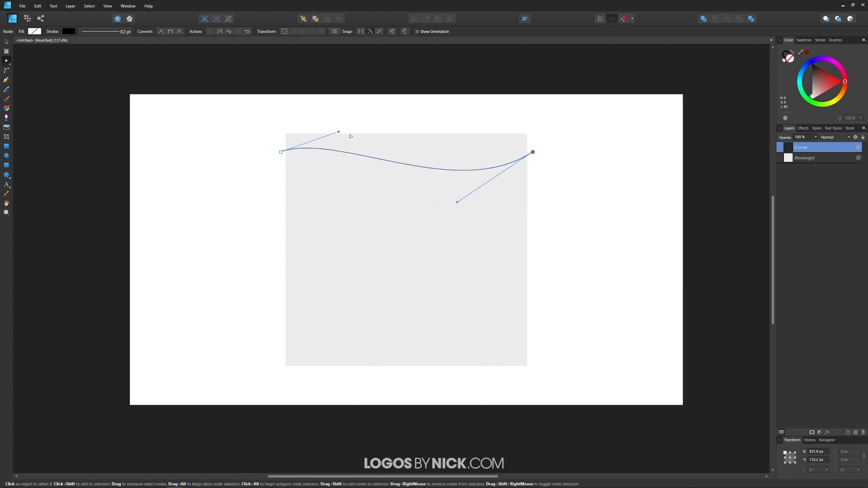
pyautogui.moveTo(339, 133); pyautogui.dragTo(391, 109)
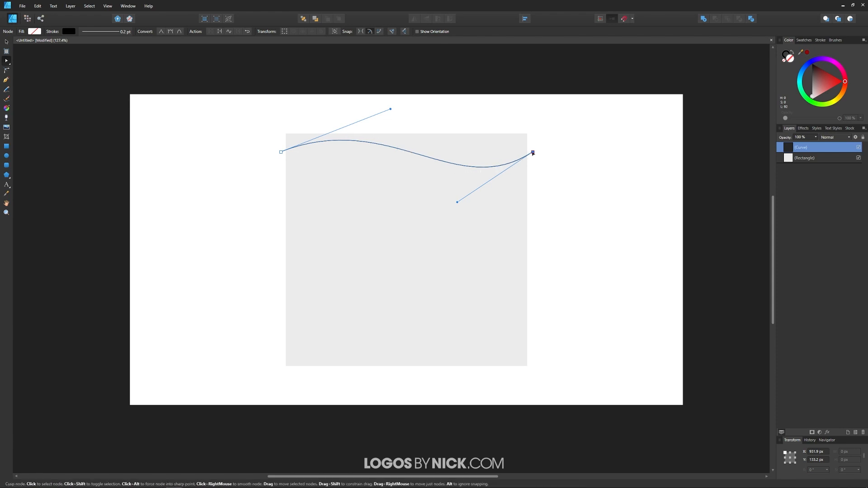
pyautogui.moveTo(459, 202)
pyautogui.mouseDown()
pyautogui.moveTo(464, 216)
pyautogui.moveTo(454, 215)
pyautogui.moveTo(460, 210)
pyautogui.mouseUp()
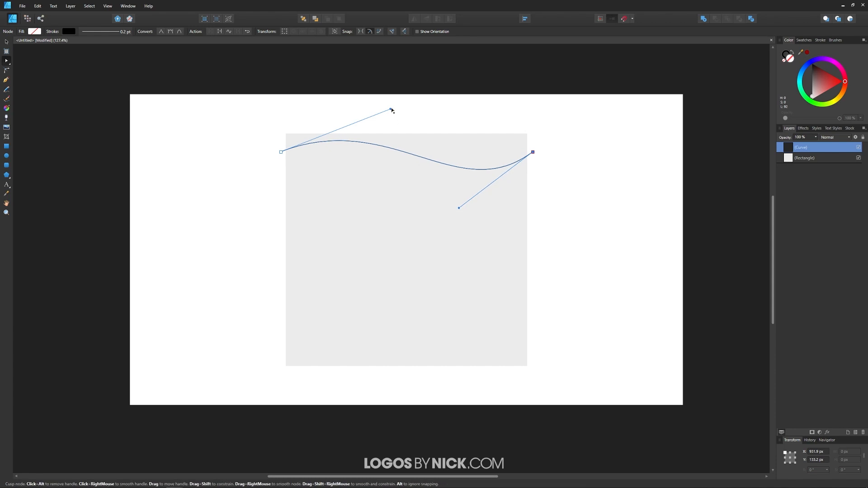
pyautogui.moveTo(391, 109)
pyautogui.mouseDown()
pyautogui.moveTo(398, 113)
pyautogui.moveTo(391, 116)
pyautogui.mouseUp()
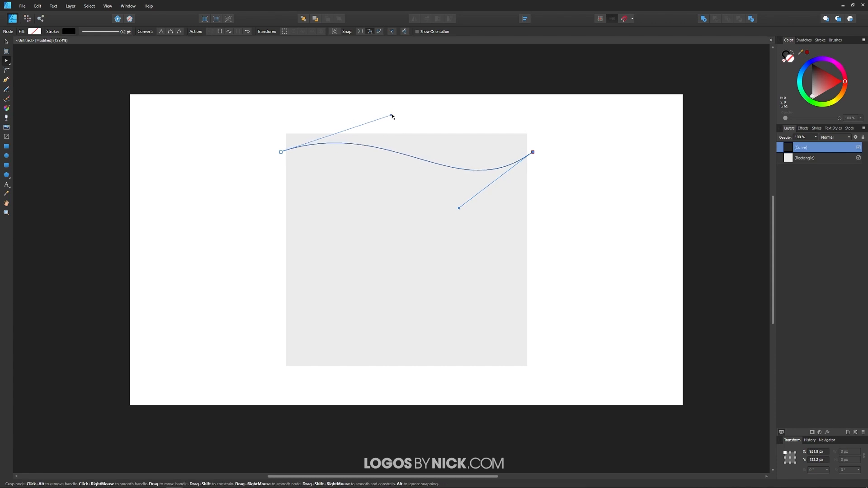
# - Duplicate the wave straight up to about Y 12 px above the square, and again straight down to about Y 216 px across the square
pyautogui.click(6, 41)
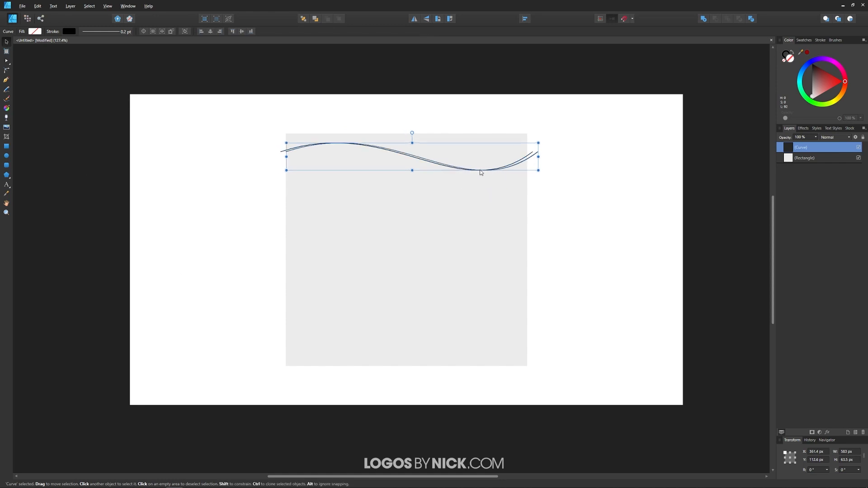
pyautogui.moveTo(478, 174); pyautogui.dragTo(468, 130)
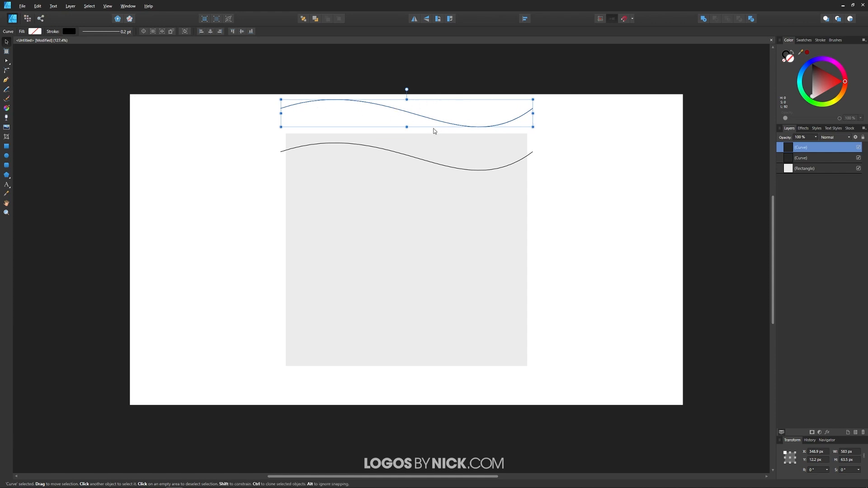
pyautogui.click(399, 156)
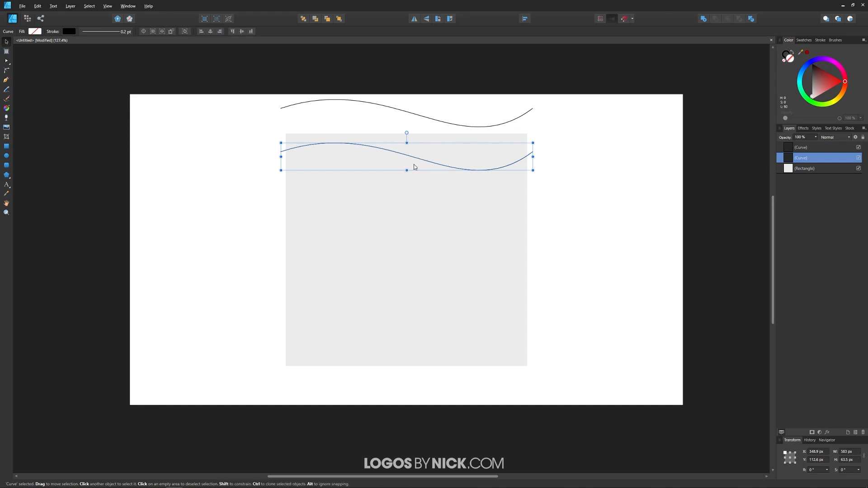
pyautogui.moveTo(443, 167)
pyautogui.mouseDown()
pyautogui.moveTo(464, 190)
pyautogui.moveTo(438, 226)
pyautogui.moveTo(434, 206)
pyautogui.moveTo(430, 218)
pyautogui.moveTo(428, 210)
pyautogui.mouseUp()
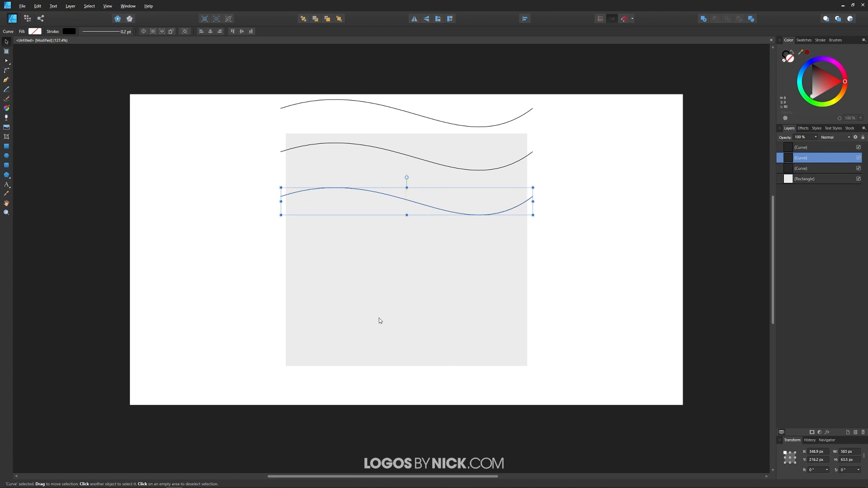
# - Expand the strokes of the two waves crossing the square and combine them into one object with Add
pyautogui.moveTo(616, 447); pyautogui.dragTo(196, 69)
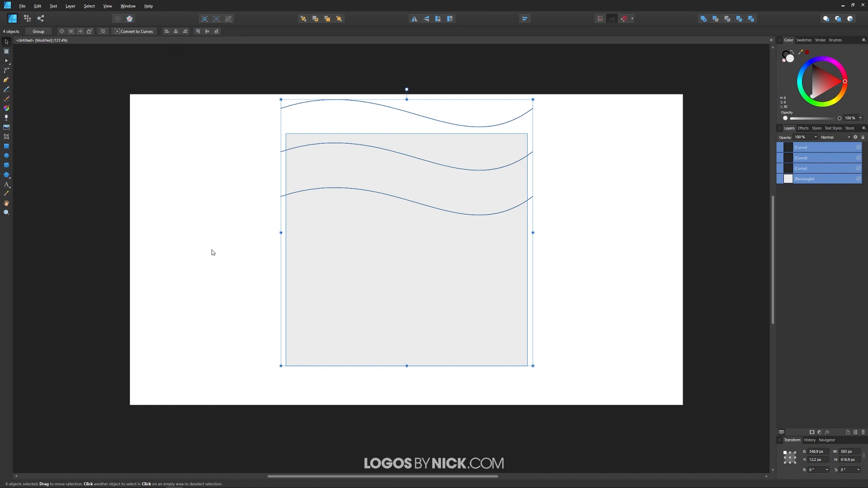
pyautogui.click(595, 171)
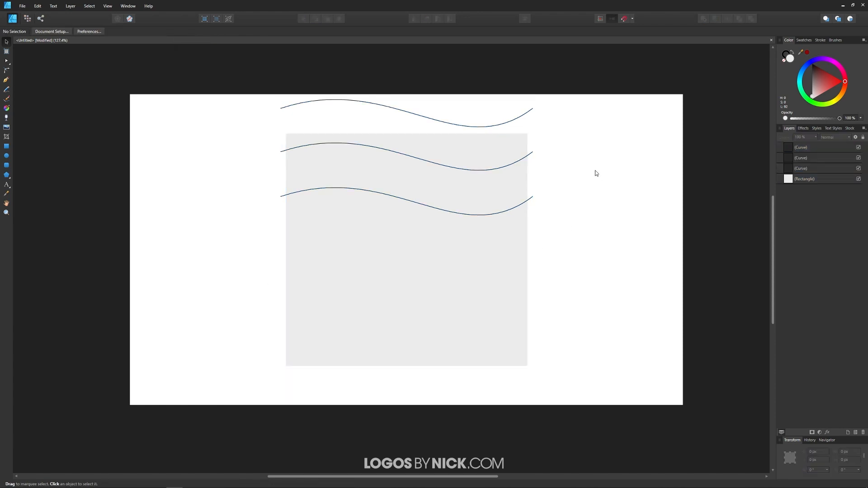
pyautogui.click(474, 173)
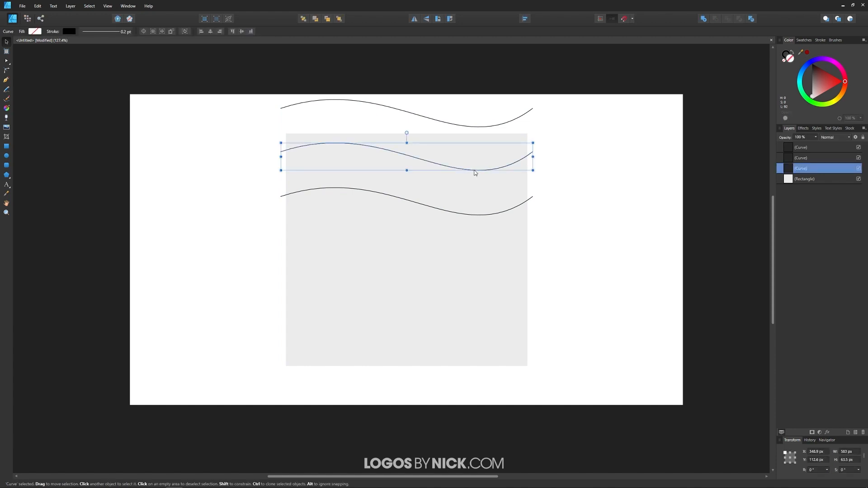
pyautogui.keyDown('shift'); pyautogui.click(451, 214); pyautogui.keyUp('shift')
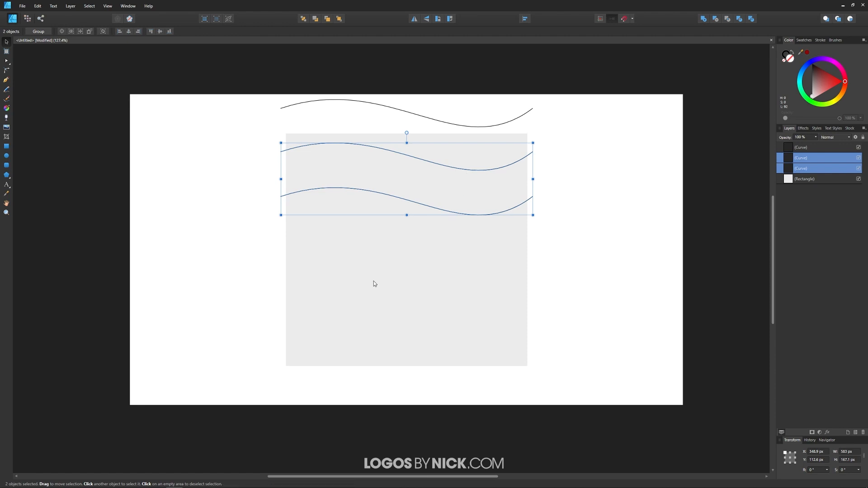
pyautogui.click(70, 6)
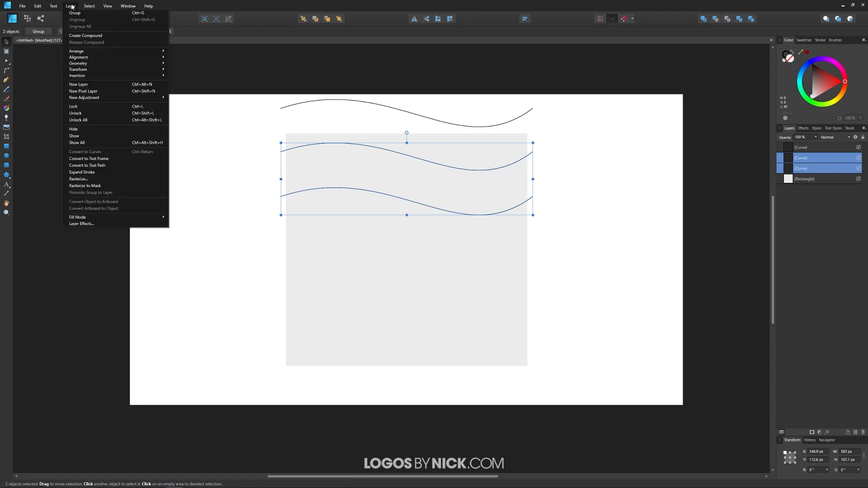
pyautogui.click(95, 174)
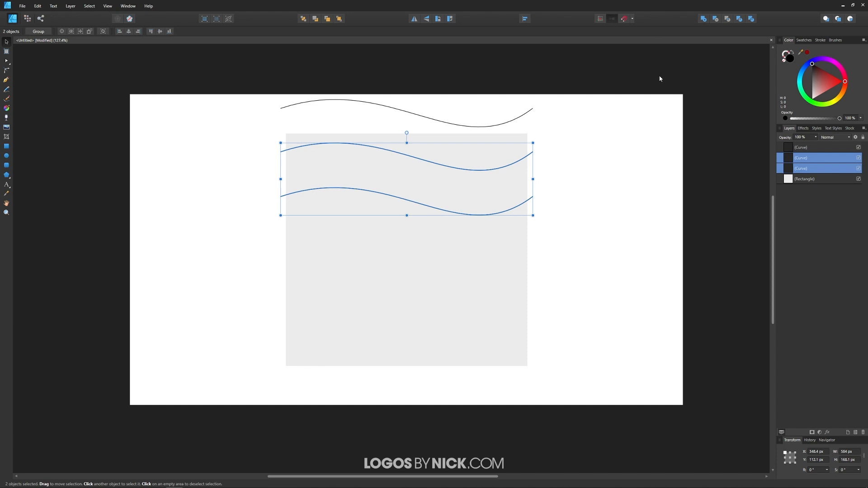
pyautogui.click(704, 20)
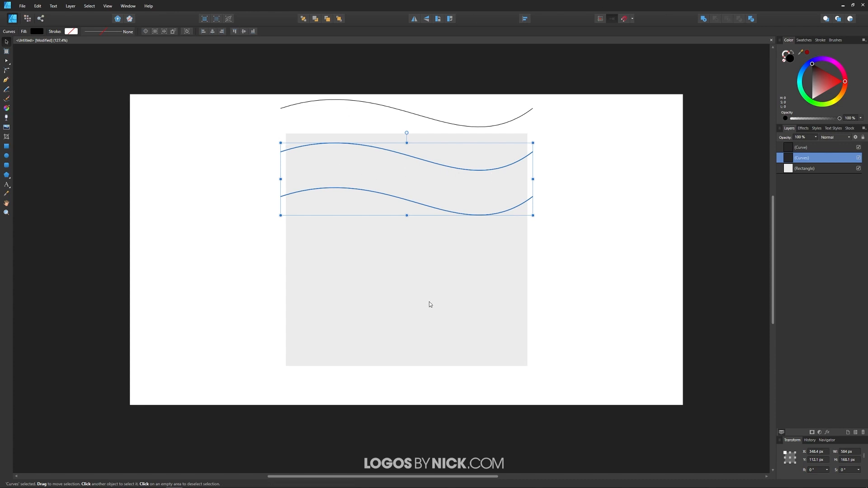
# - Subtract the combined waves from the gray square
pyautogui.keyDown('shift'); pyautogui.click(360, 235); pyautogui.keyUp('shift')
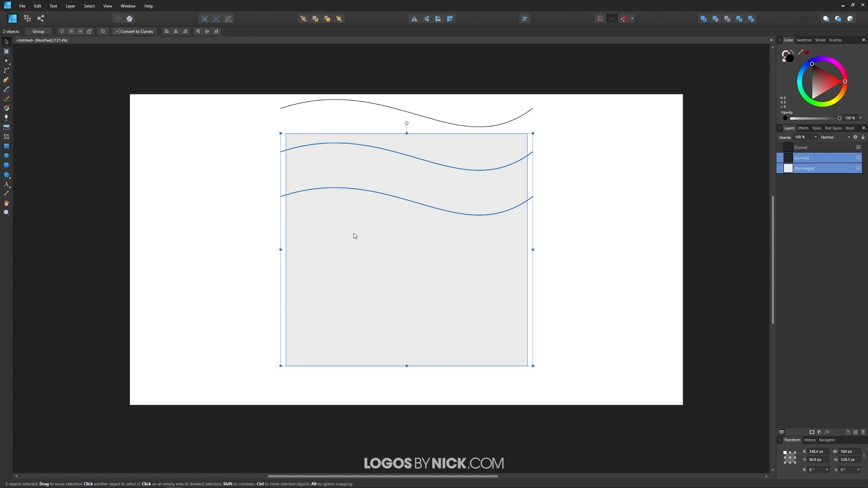
pyautogui.click(89, 5)
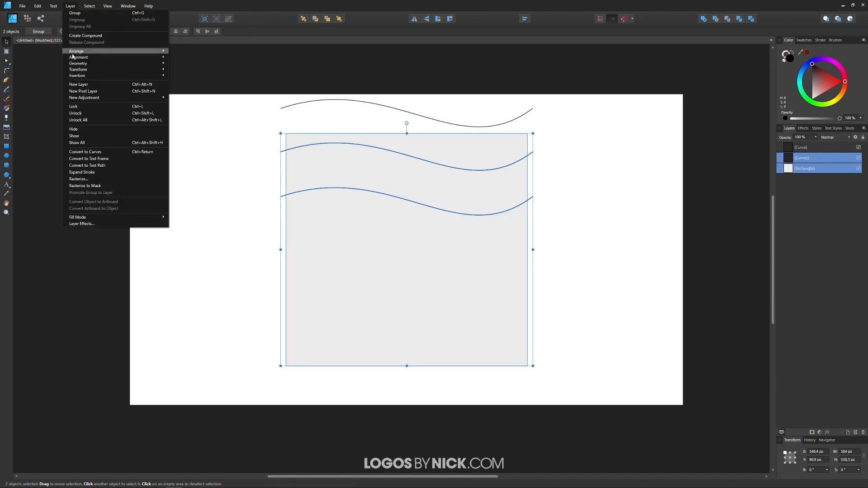
pyautogui.click(73, 5)
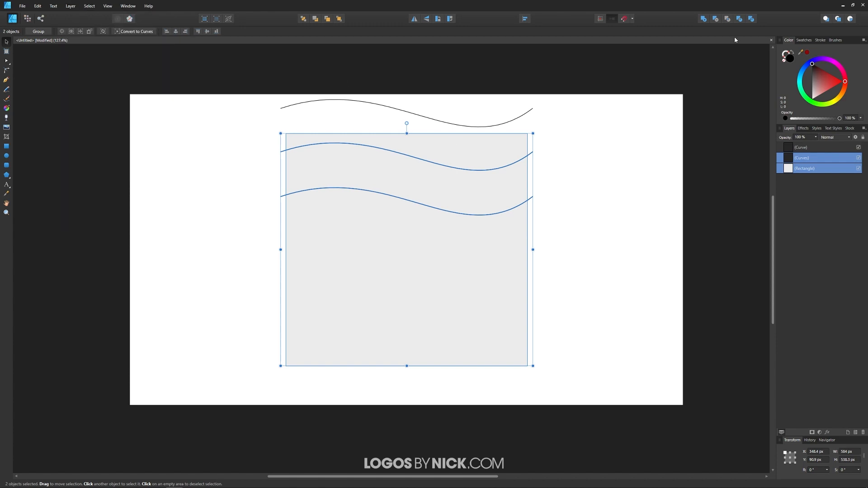
pyautogui.click(715, 19)
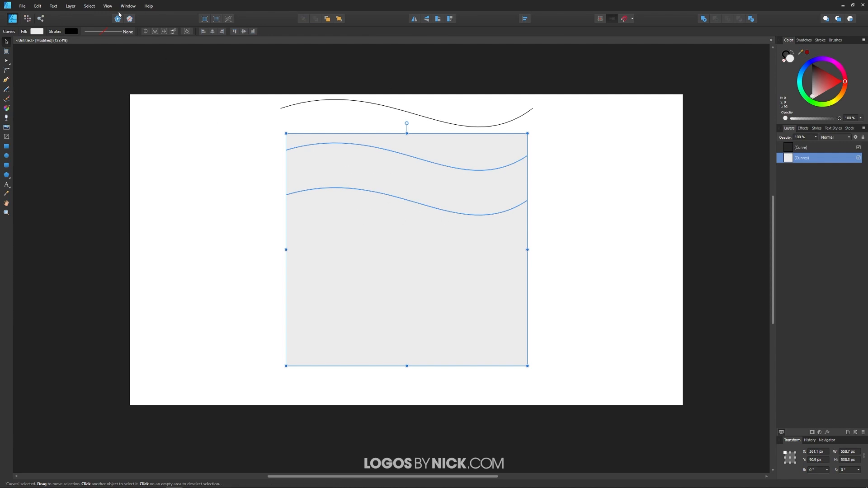
# - Divide the cut square into separate pieces and clear the selection
pyautogui.click(70, 6)
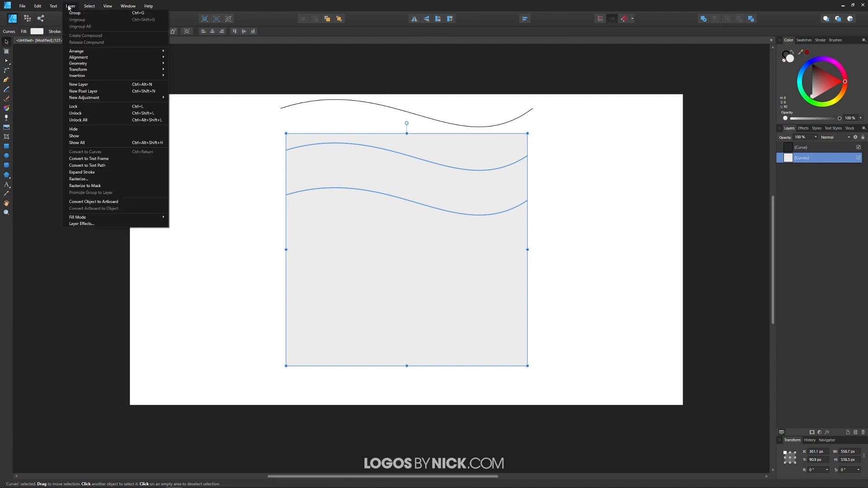
pyautogui.moveTo(149, 63)
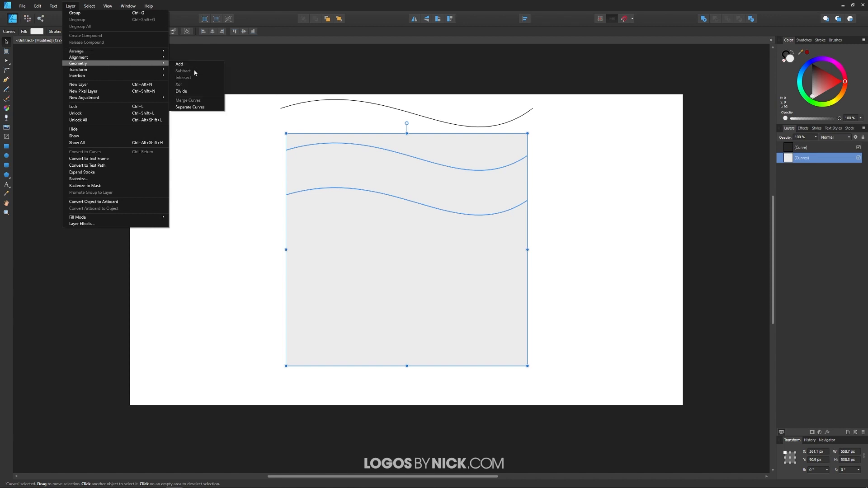
pyautogui.click(182, 91)
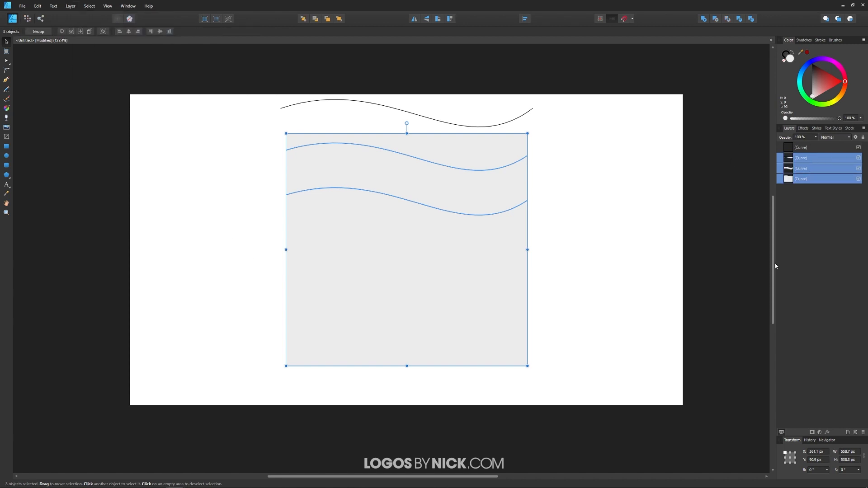
pyautogui.click(610, 188)
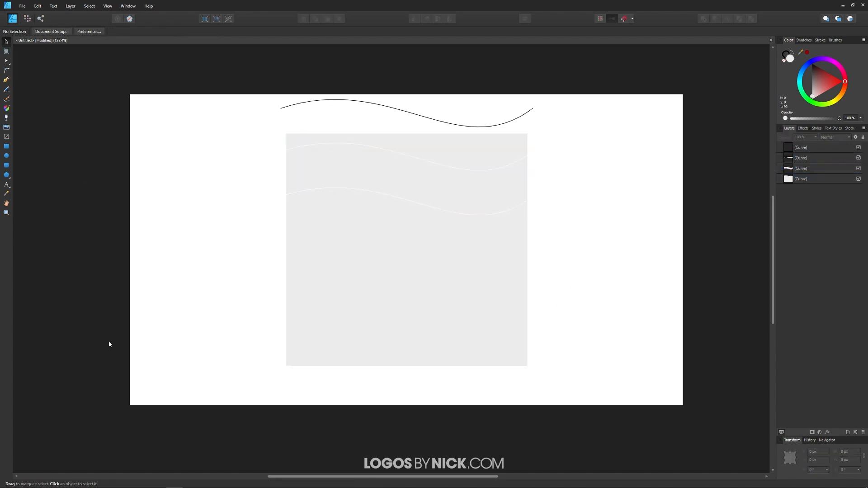
# - Delete the square's pieces below and above the two wave cuts, keeping only the wavy middle band
pyautogui.click(410, 234)
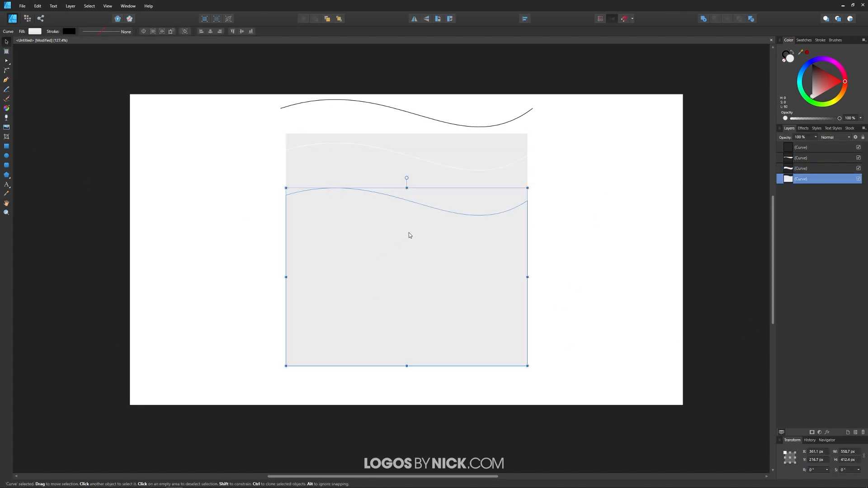
pyautogui.press('Delete')
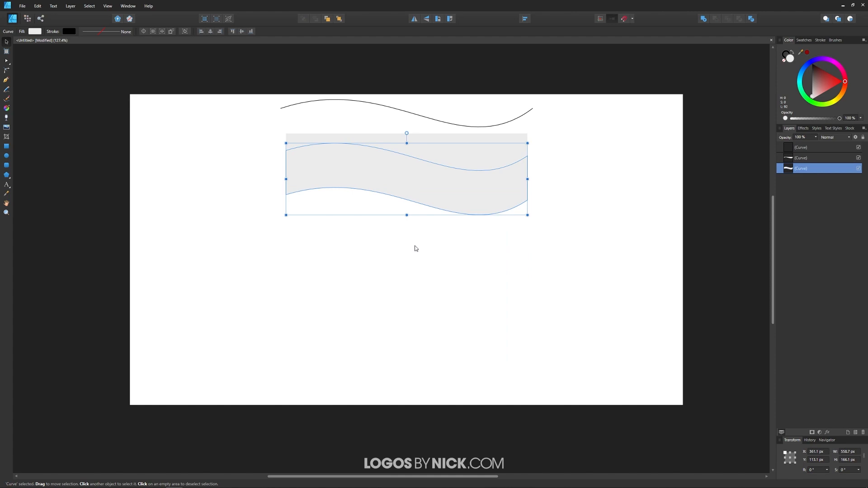
pyautogui.click(501, 162)
pyautogui.moveTo(472, 153); pyautogui.dragTo(507, 292)
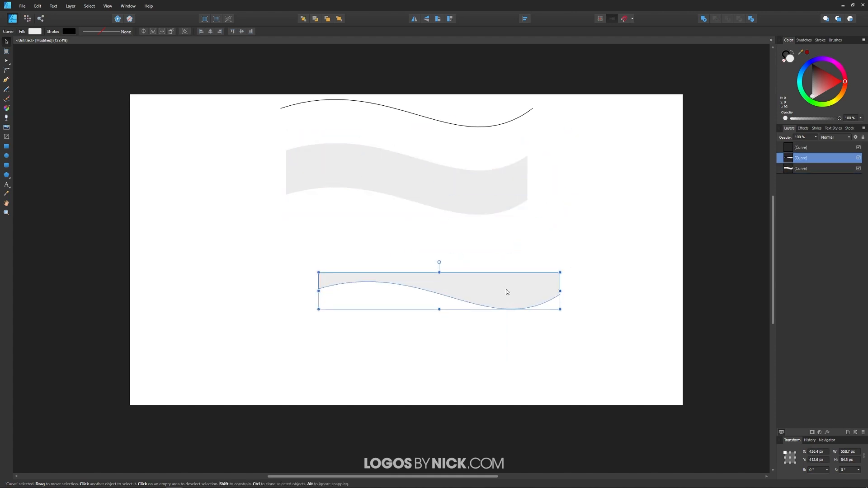
pyautogui.press('Delete')
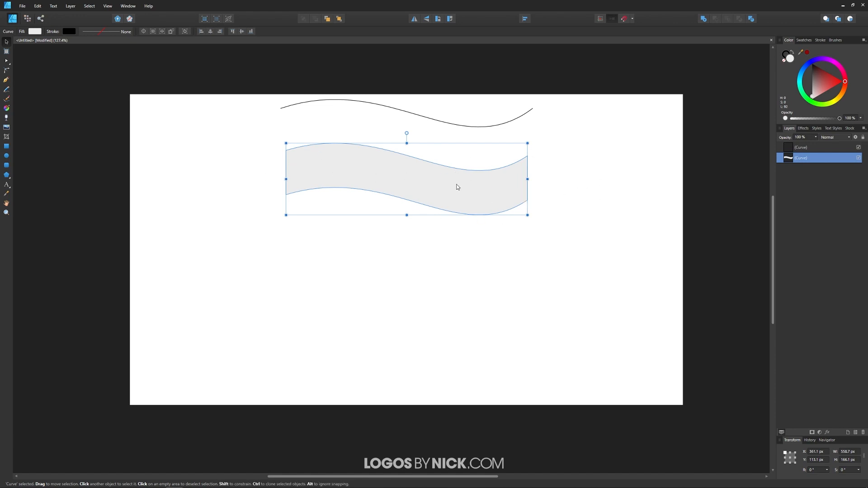
# - Move the wavy band straight down to about Y 240 px and fill it with pure red (H 0, S 100, L 50)
pyautogui.moveTo(461, 188); pyautogui.dragTo(466, 240)
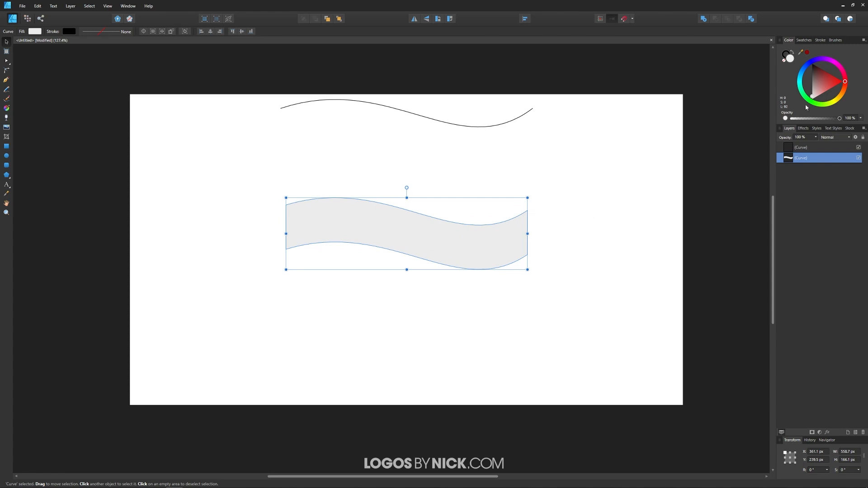
pyautogui.moveTo(827, 88); pyautogui.dragTo(864, 85)
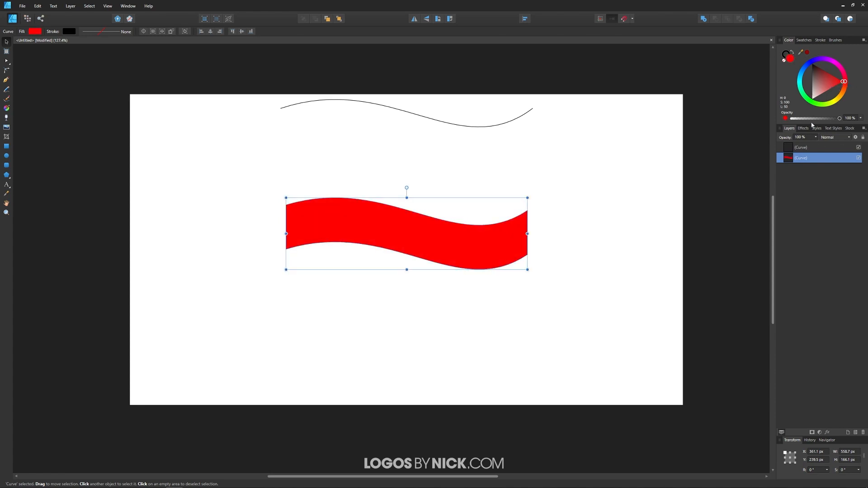
# - Reduce the red band's color opacity to 52% and place a duplicate of it straight above at about Y 206 px
pyautogui.moveTo(821, 118); pyautogui.dragTo(816, 118)
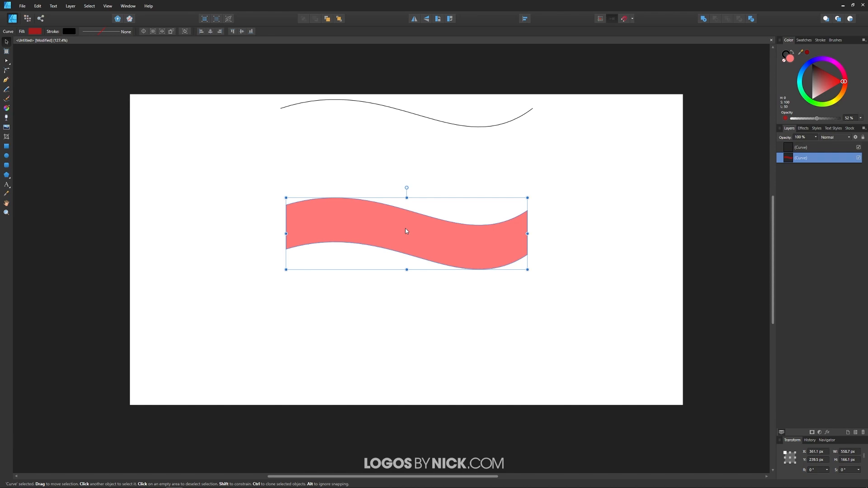
pyautogui.moveTo(436, 255)
pyautogui.mouseDown()
pyautogui.moveTo(457, 240)
pyautogui.moveTo(430, 225)
pyautogui.moveTo(429, 240)
pyautogui.moveTo(439, 238)
pyautogui.mouseUp()
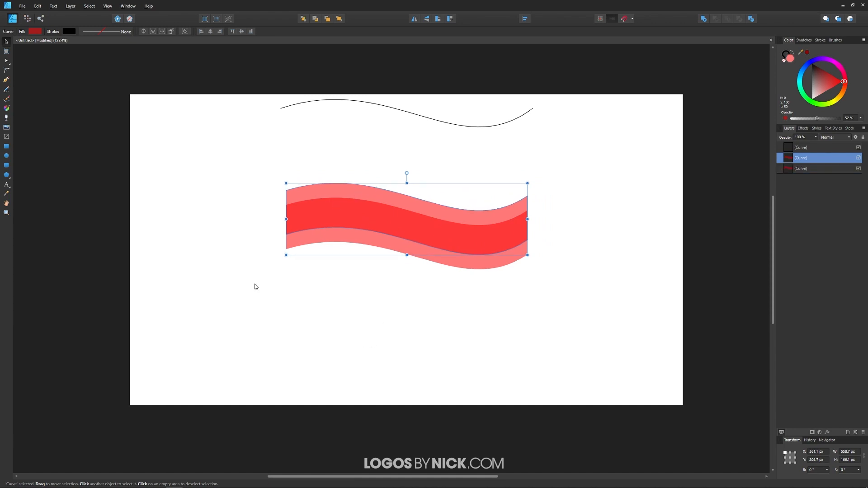
# - Draw a rectangle about 451 by 385 px over both bands, slightly narrower than them, and center all objects horizontally
pyautogui.click(7, 147)
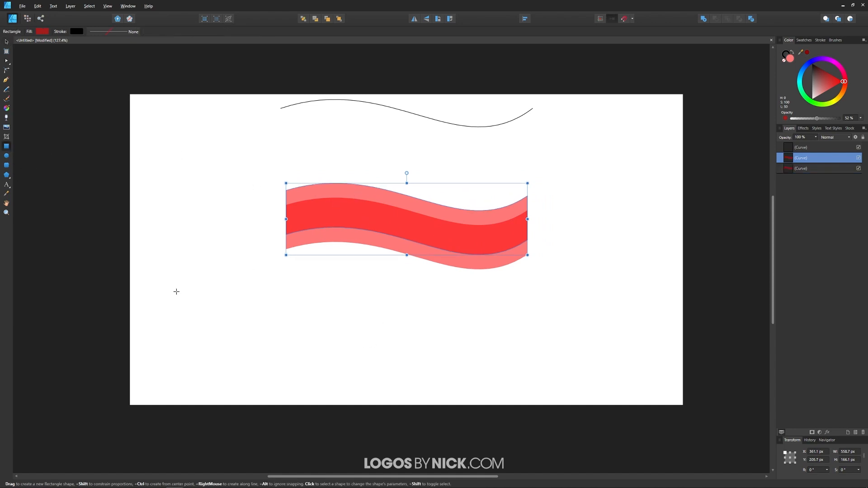
pyautogui.moveTo(307, 151); pyautogui.dragTo(502, 316)
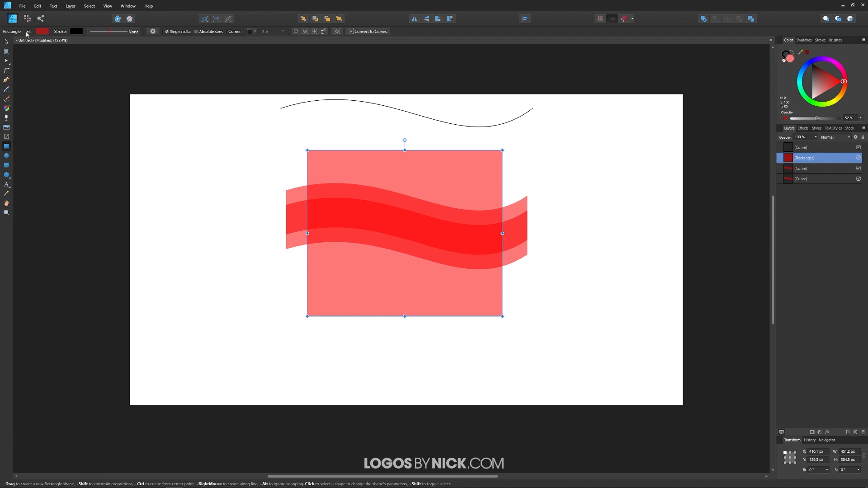
pyautogui.click(6, 41)
pyautogui.moveTo(624, 397); pyautogui.dragTo(204, 76)
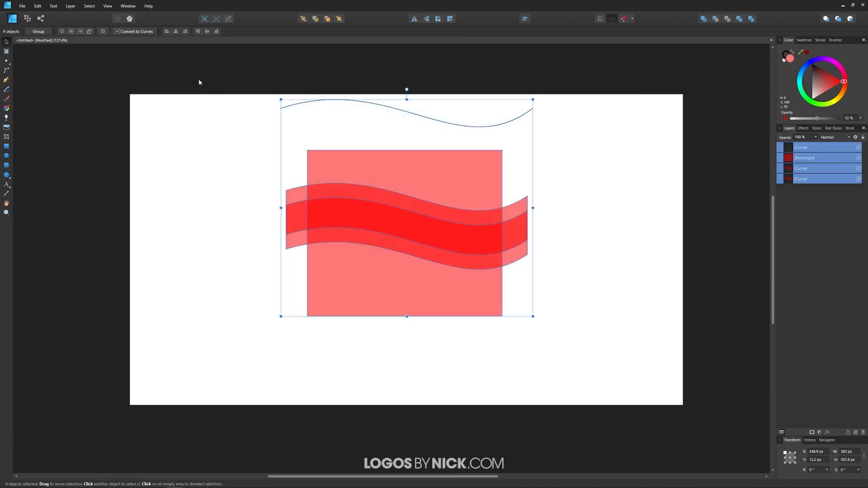
pyautogui.click(176, 32)
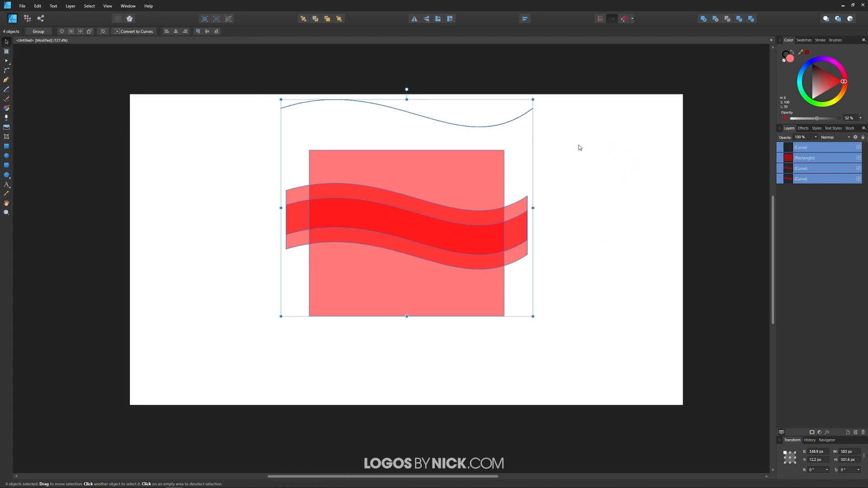
pyautogui.click(615, 119)
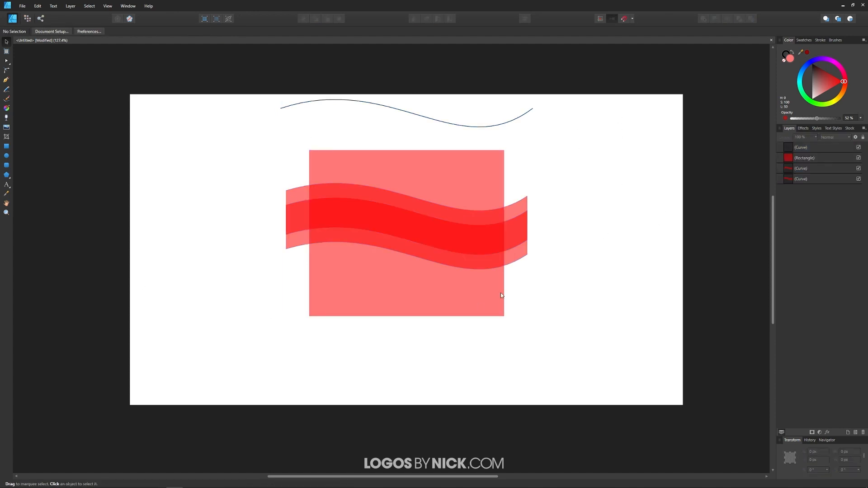
# - Intersect the upper wavy band with the rectangle to trim both of the band's ends
pyautogui.click(293, 191)
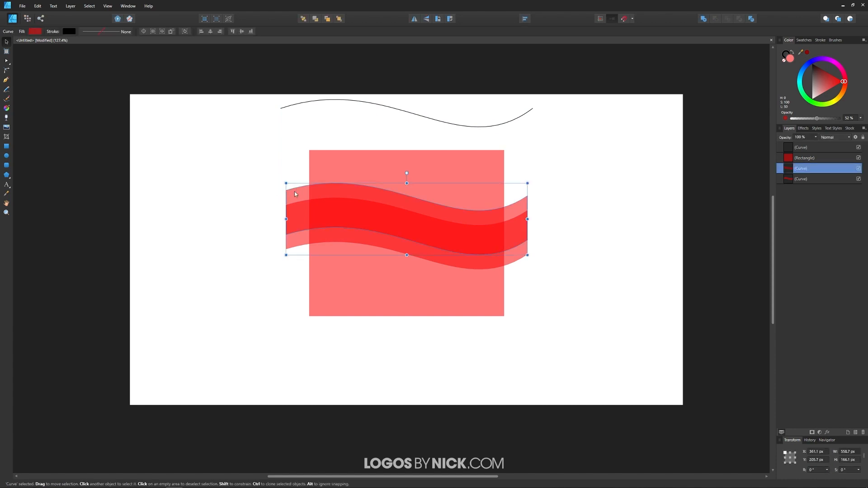
pyautogui.keyDown('shift'); pyautogui.click(343, 162); pyautogui.keyUp('shift')
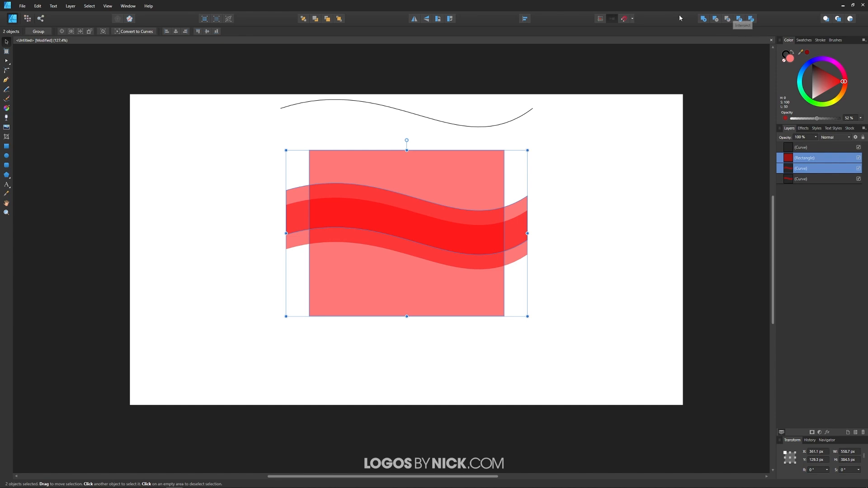
pyautogui.click(728, 20)
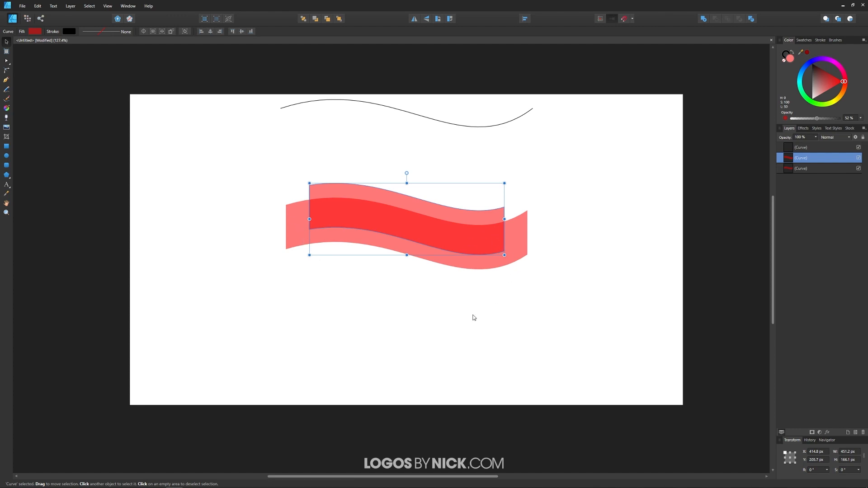
# - Draw a rectangle about 388 by 326 px, narrower than the trimmed upper band, and nudge it into horizontal center over the bands
pyautogui.click(6, 146)
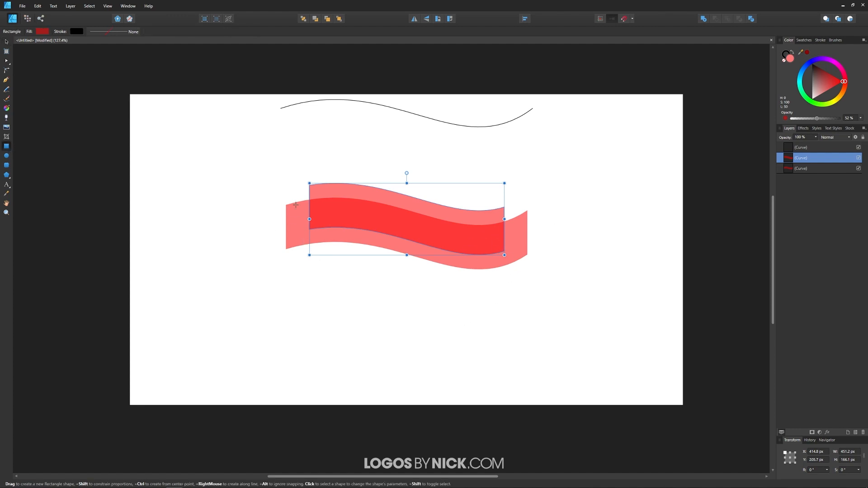
pyautogui.moveTo(319, 162); pyautogui.dragTo(492, 302)
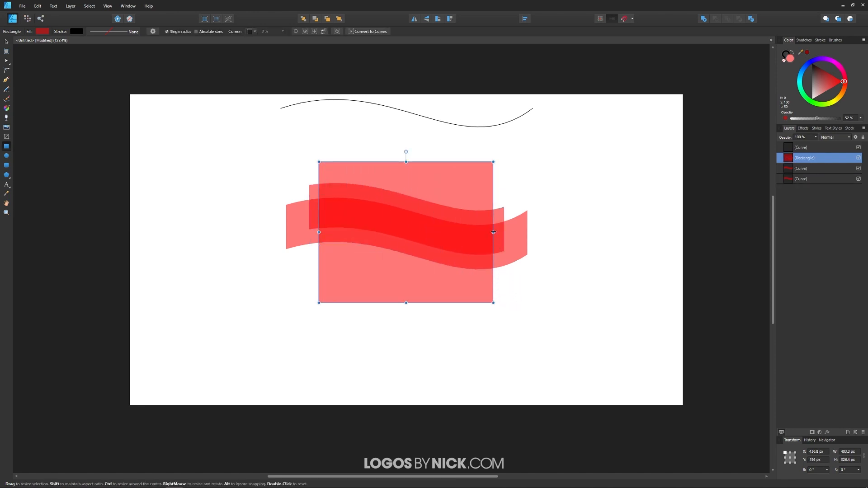
pyautogui.moveTo(493, 232); pyautogui.dragTo(491, 233)
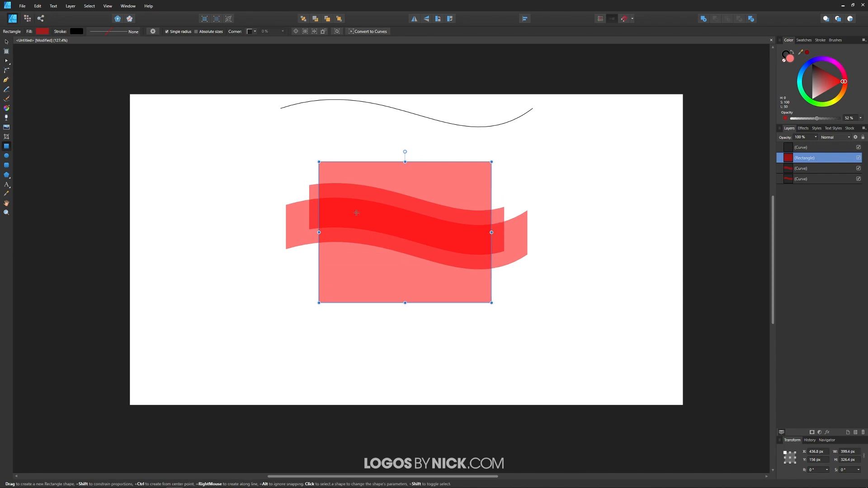
pyautogui.moveTo(319, 232); pyautogui.dragTo(324, 233)
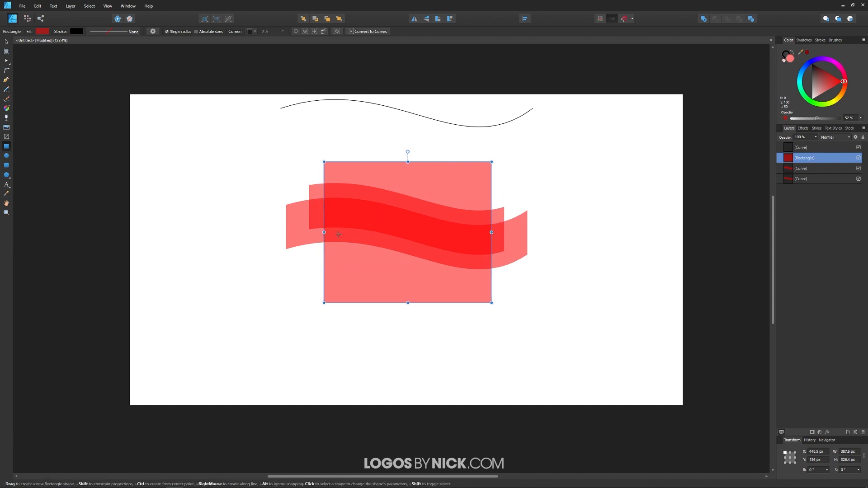
pyautogui.click(7, 42)
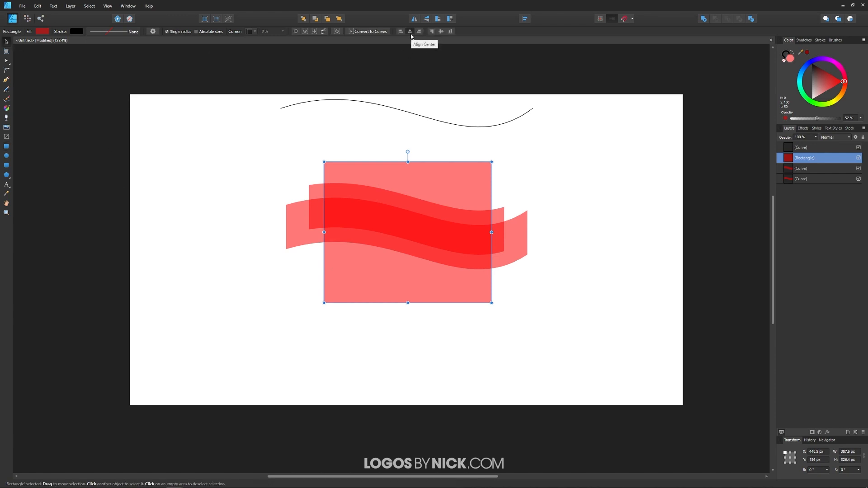
pyautogui.press('Left')
pyautogui.press('Left')
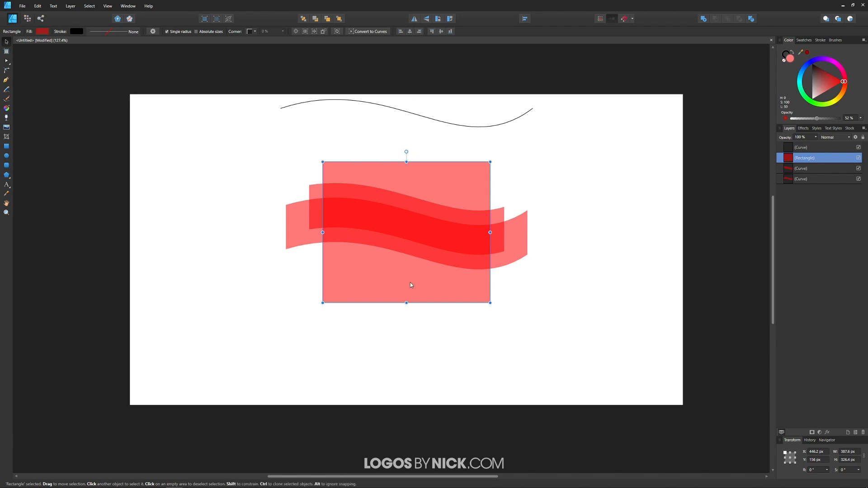
# - Subtract the rectangle from the lower wavy band and divide the two remaining ends into separate pieces
pyautogui.keyDown('shift'); pyautogui.click(289, 224); pyautogui.keyUp('shift')
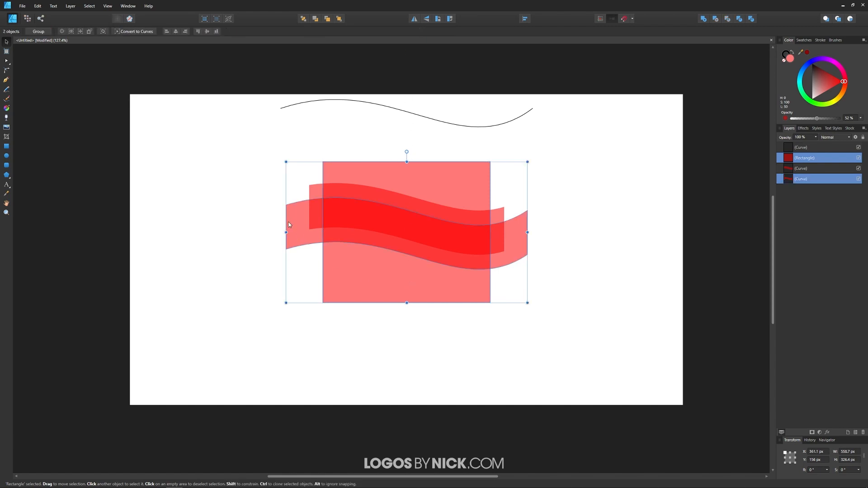
pyautogui.click(716, 22)
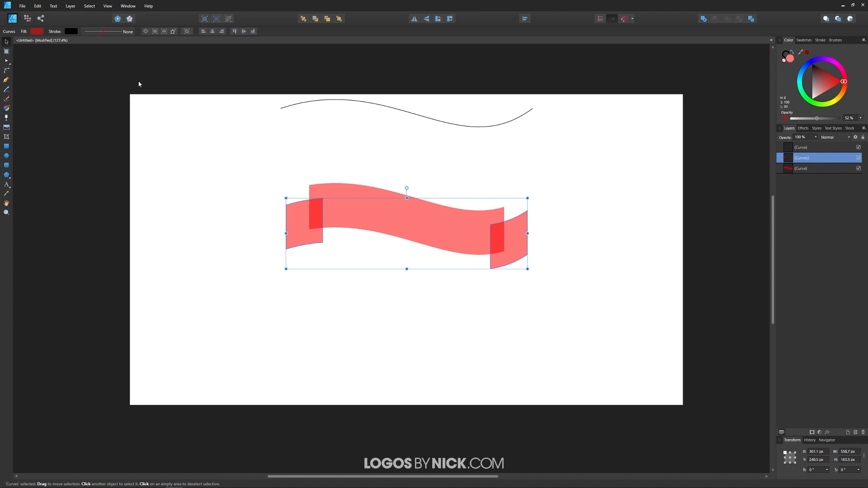
pyautogui.click(71, 6)
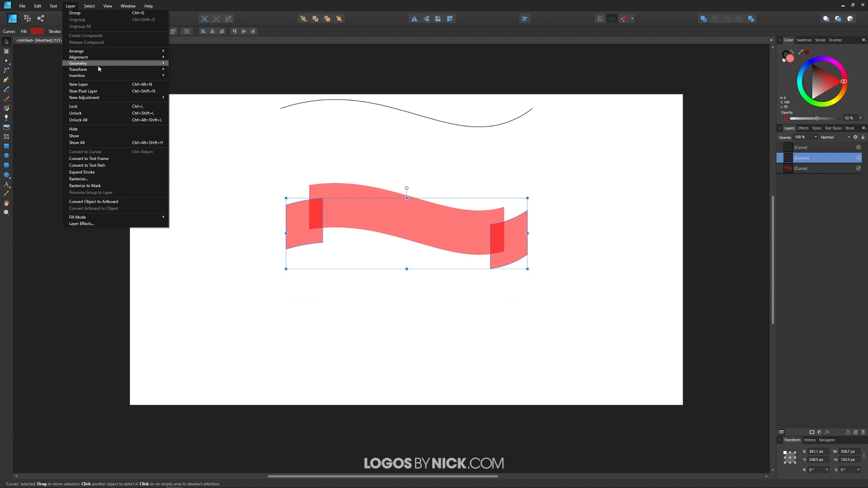
pyautogui.moveTo(90, 63)
pyautogui.click(185, 93)
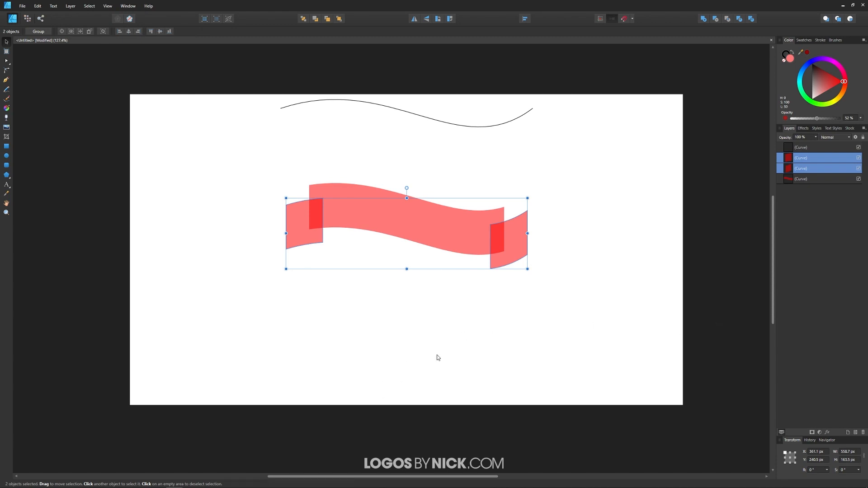
pyautogui.click(545, 259)
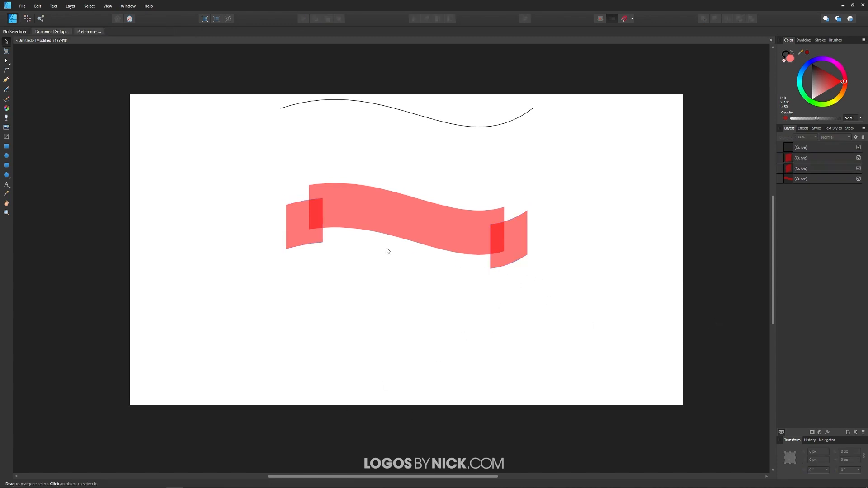
# - Move the ribbon's left end piece straight up to about Y 221.5 px, slightly below the front band's edge
pyautogui.click(296, 234)
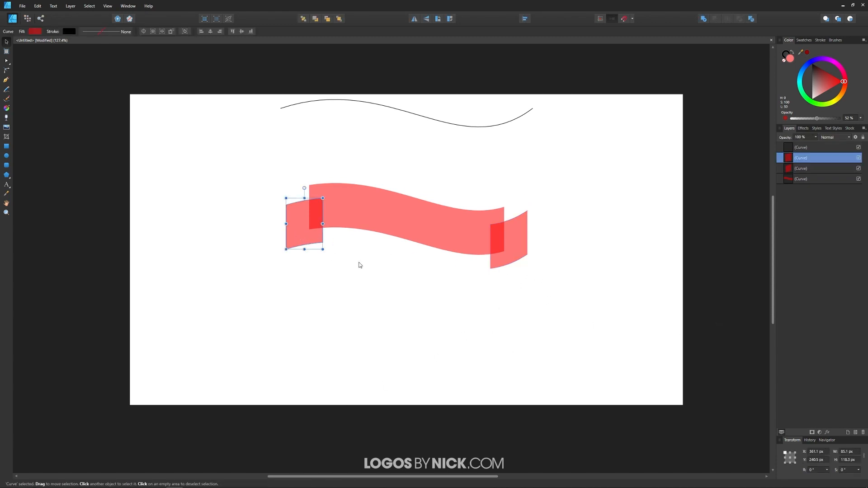
pyautogui.press('Up')
pyautogui.press('Up')
pyautogui.press('Up')
pyautogui.press('Up')
pyautogui.press('Up')
pyautogui.press('Up')
pyautogui.press('Up')
pyautogui.press('Up')
pyautogui.press('Up')
pyautogui.press('Up')
pyautogui.press('Up')
pyautogui.press('Up')
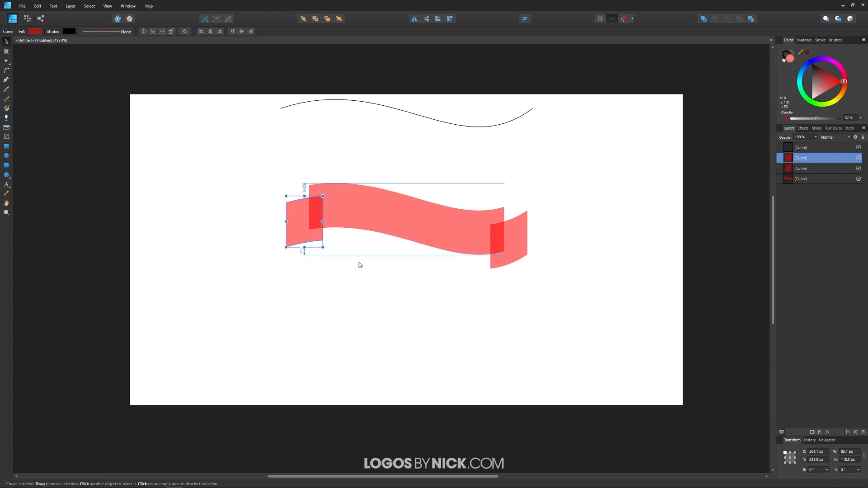
pyautogui.press('Up')
pyautogui.press('Up')
pyautogui.press('Up')
pyautogui.press('Up')
pyautogui.press('Up')
pyautogui.press('Up')
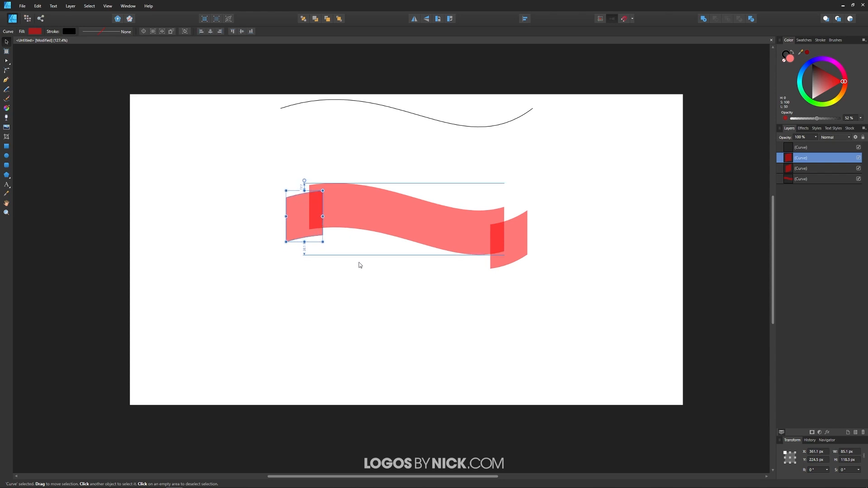
pyautogui.scroll(5, 316, 219)
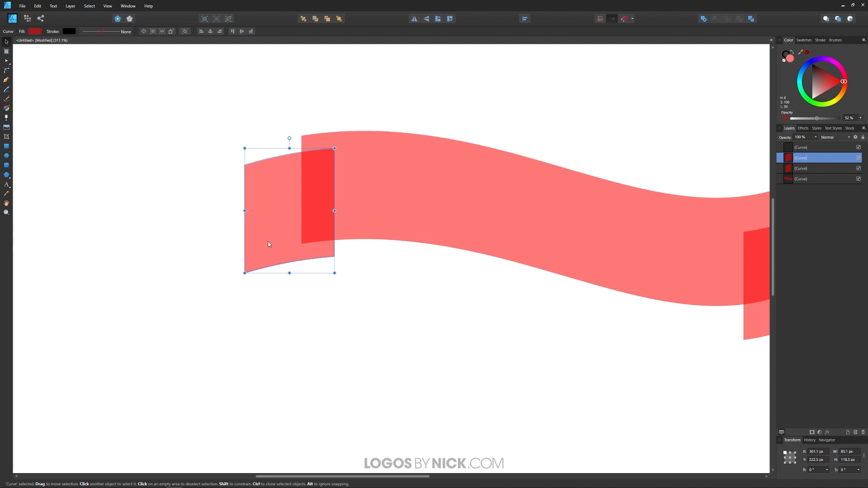
pyautogui.press('Up')
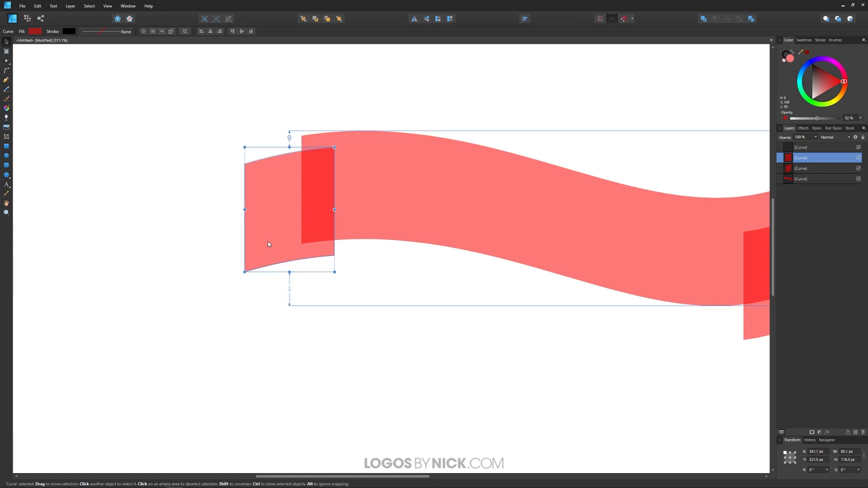
# - Move the ribbon's right end piece straight up to about Y 219 px, slightly above the front band's edge, and clear the selection
pyautogui.scroll(-1, 324, 282)
pyautogui.hscroll(3, 348, 289)
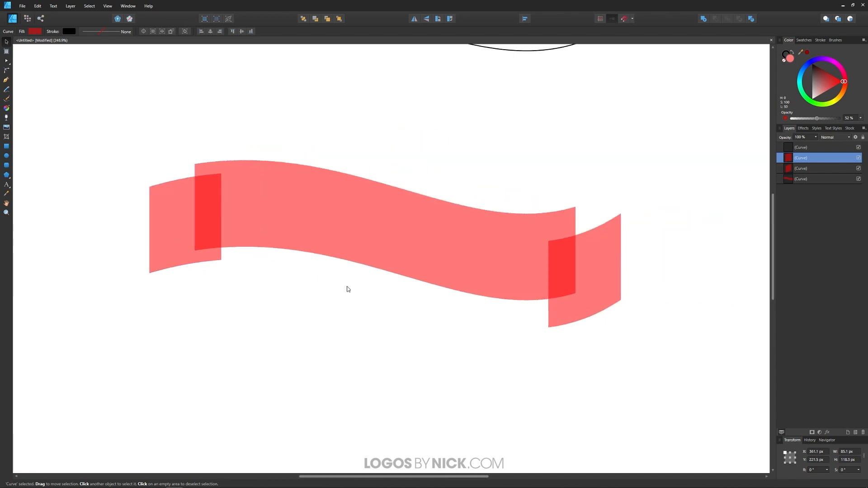
pyautogui.click(598, 255)
pyautogui.press('Up')
pyautogui.press('Up')
pyautogui.press('Up')
pyautogui.press('Up')
pyautogui.press('Up')
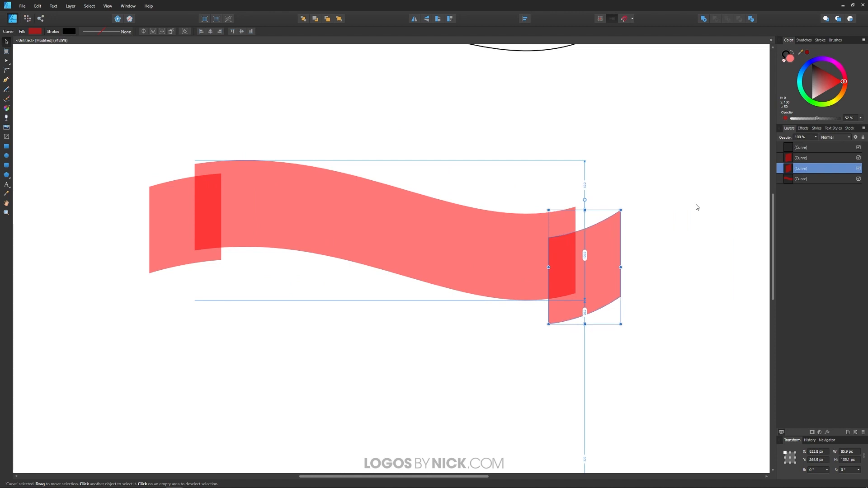
pyautogui.press('Up')
pyautogui.press('Up')
pyautogui.press('Up')
pyautogui.press('Up')
pyautogui.press('Up')
pyautogui.press('Up')
pyautogui.press('Up')
pyautogui.press('Up')
pyautogui.press('Up')
pyautogui.press('Up')
pyautogui.press('Up')
pyautogui.press('Up')
pyautogui.press('Up')
pyautogui.press('Up')
pyautogui.press('Up')
pyautogui.press('Up')
pyautogui.press('Up')
pyautogui.press('Up')
pyautogui.press('Up')
pyautogui.press('Up')
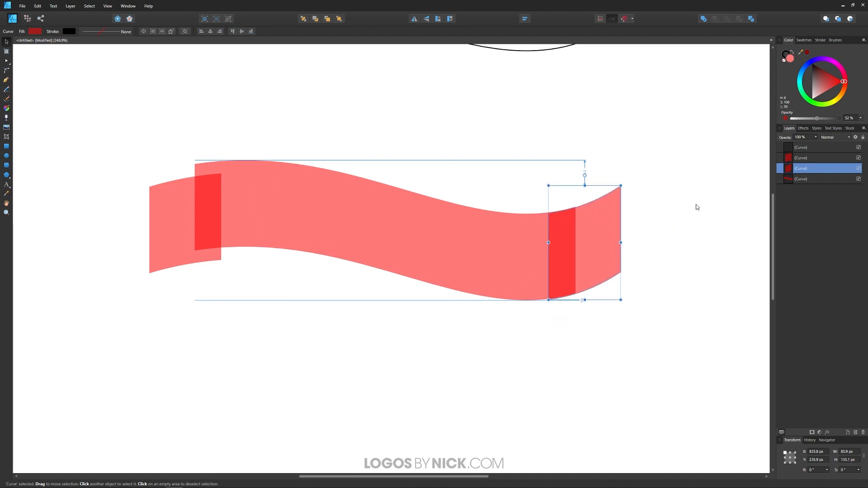
pyautogui.press('Up')
pyautogui.press('Up')
pyautogui.press('Up')
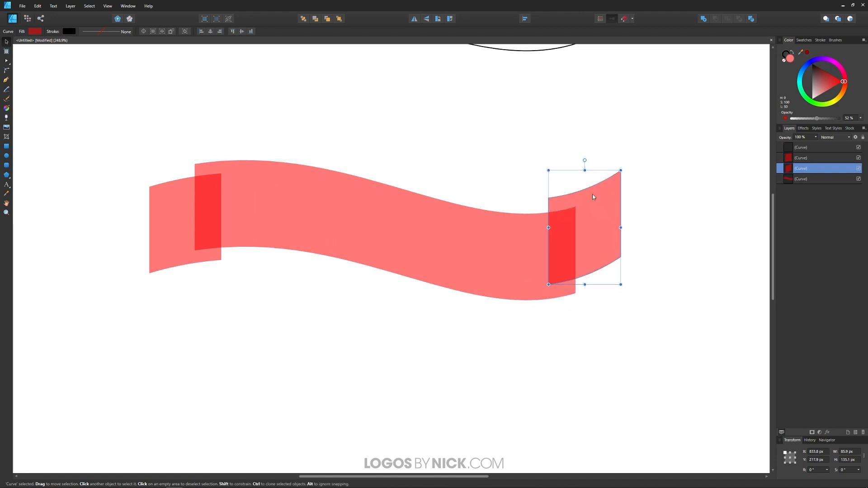
pyautogui.press('Down')
pyautogui.press('Down')
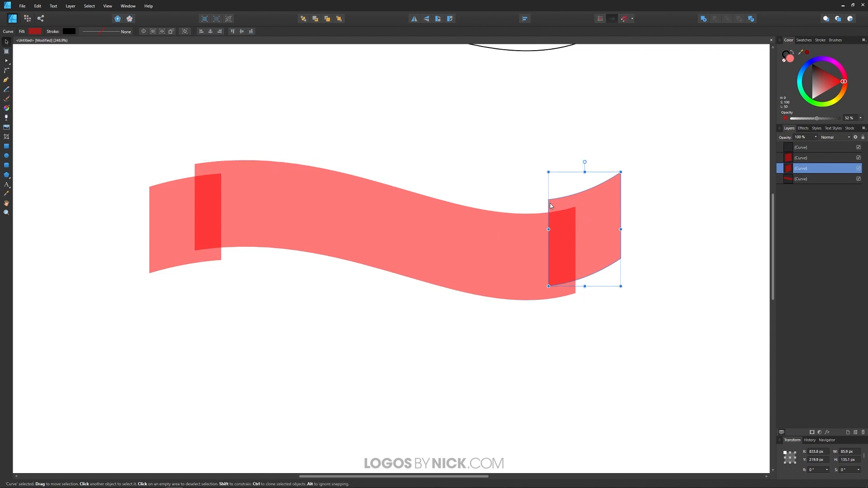
pyautogui.press('Up')
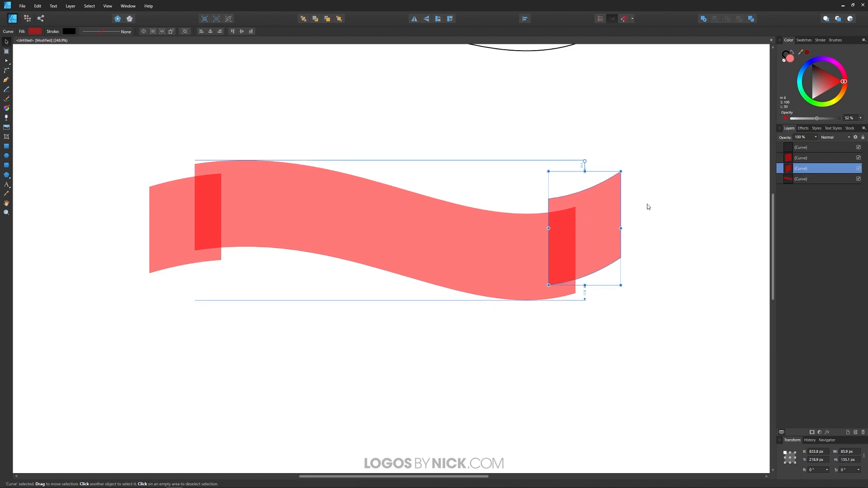
pyautogui.scroll(-2, 490, 269)
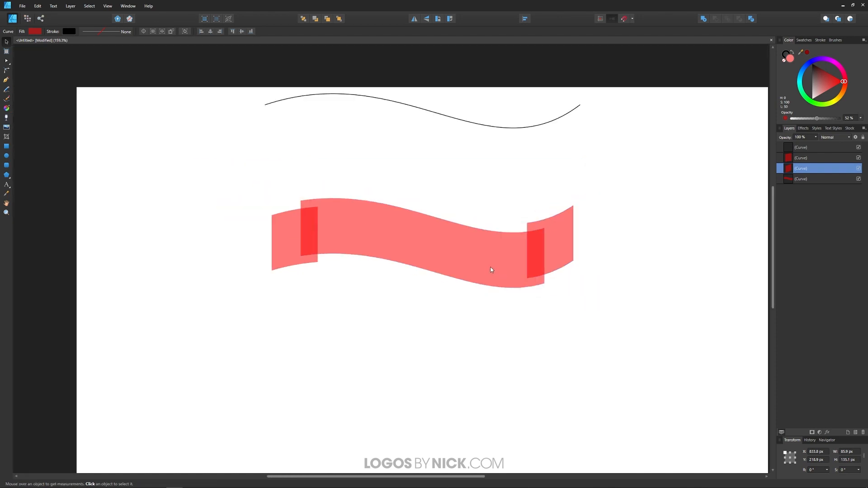
pyautogui.scroll(1, 491, 270)
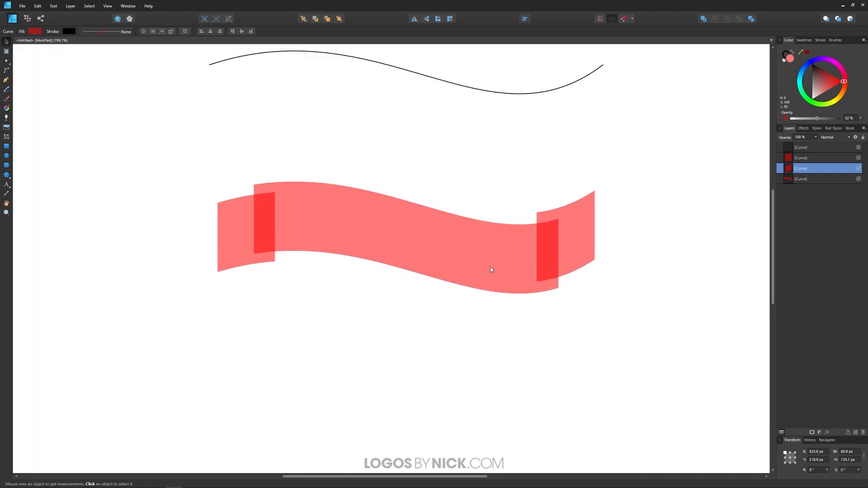
pyautogui.click(462, 334)
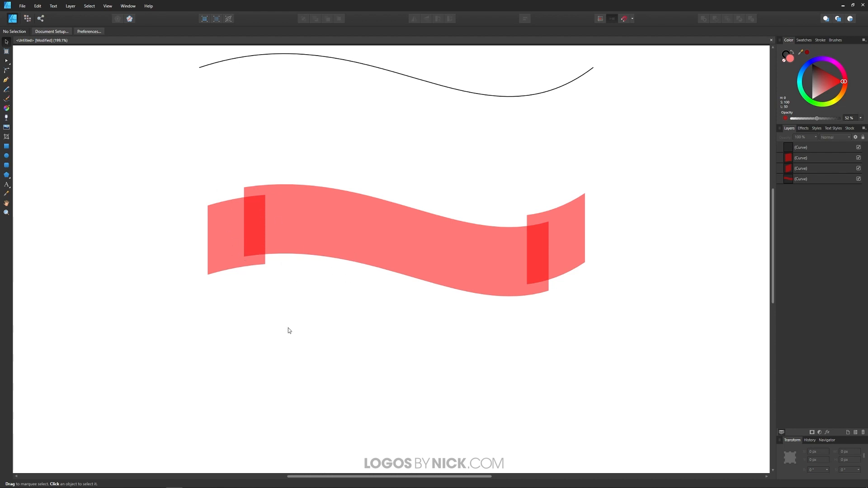
# - Pick the Pen tool, turn on snapping, and review the snapping options
pyautogui.click(6, 80)
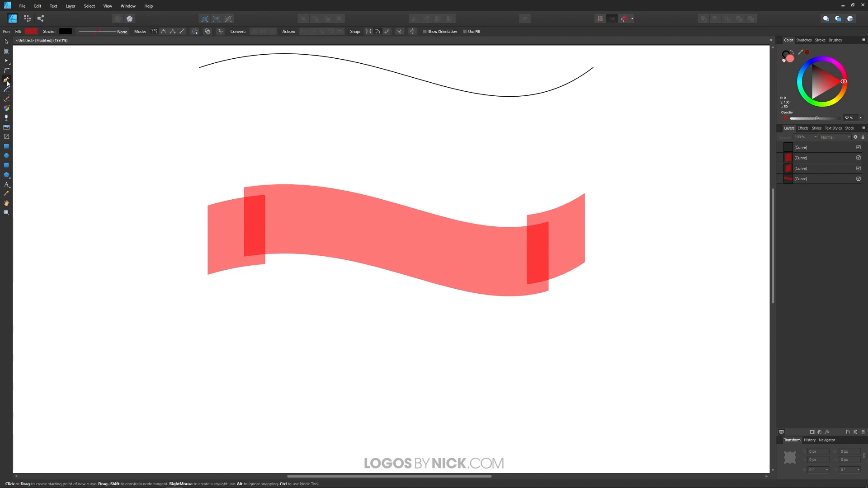
pyautogui.click(624, 19)
pyautogui.click(632, 19)
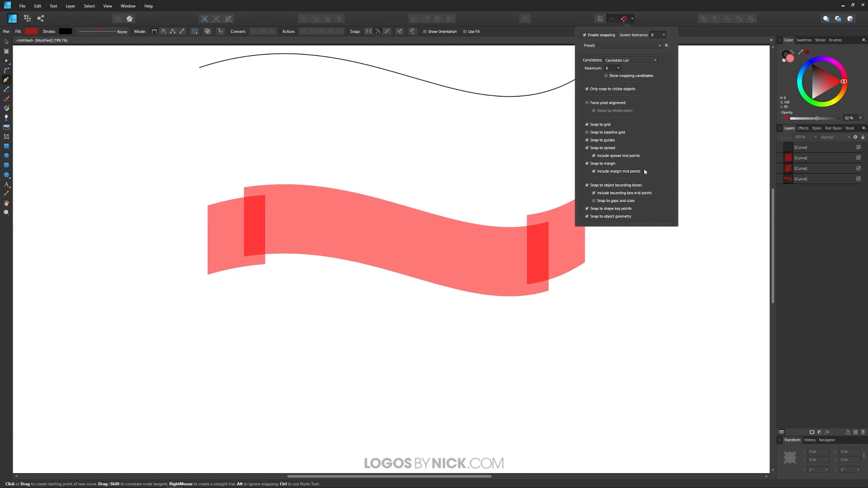
pyautogui.click(632, 19)
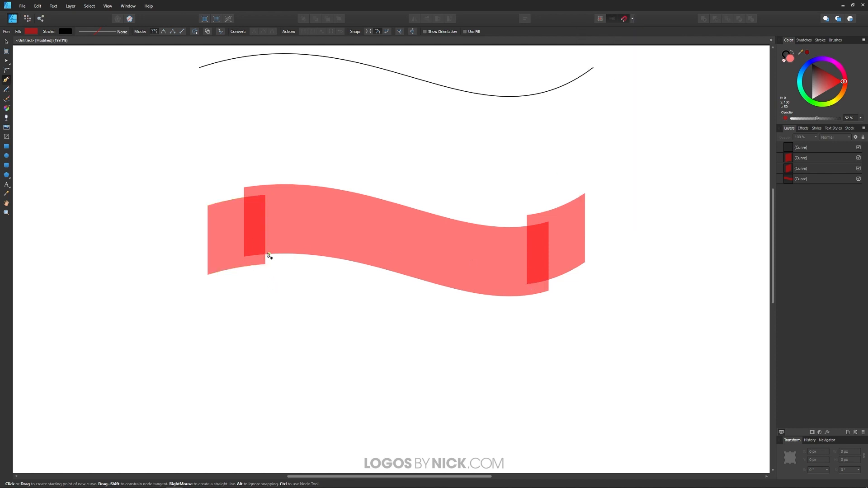
# - Draw a closed triangular fold from the left tail's lower inner corner, up its inner edge, to the front band's lower-left corner
pyautogui.scroll(2, 242, 251)
pyautogui.scroll(2, 246, 255)
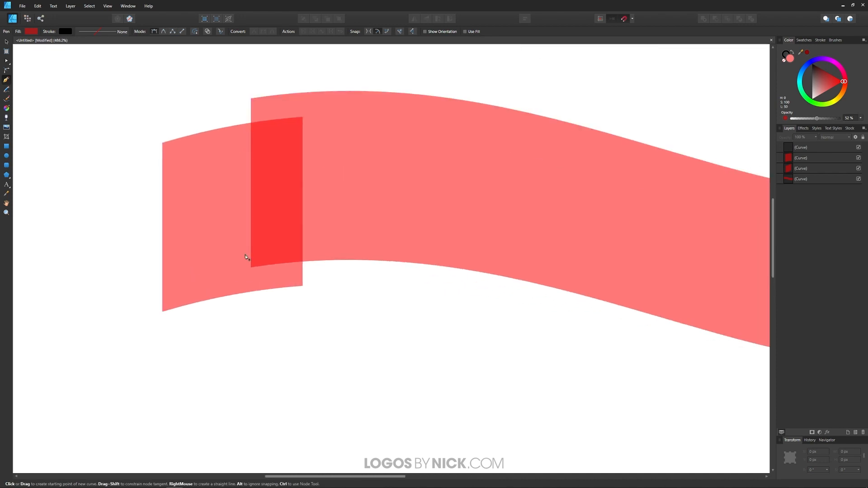
pyautogui.scroll(1, 267, 284)
pyautogui.moveTo(346, 231); pyautogui.dragTo(413, 306)
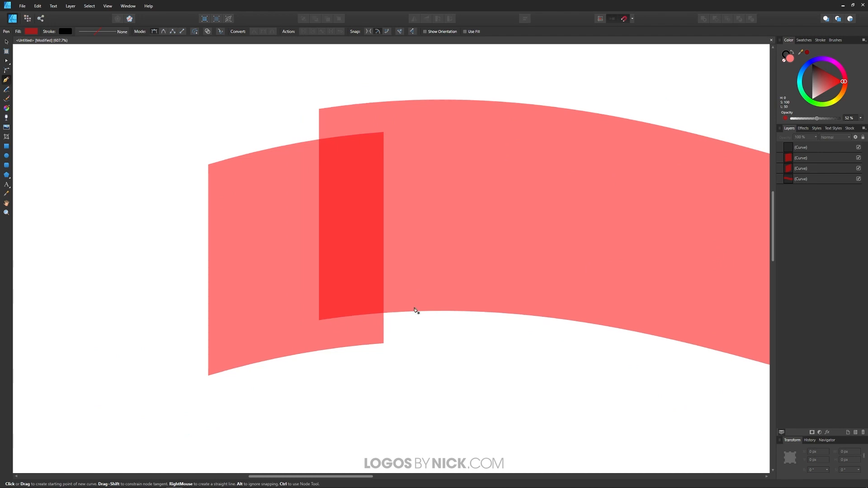
pyautogui.click(383, 343)
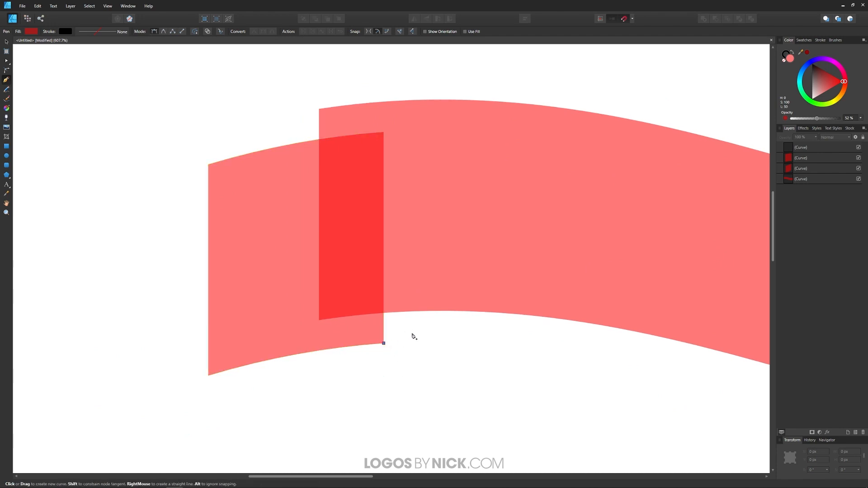
pyautogui.click(384, 271)
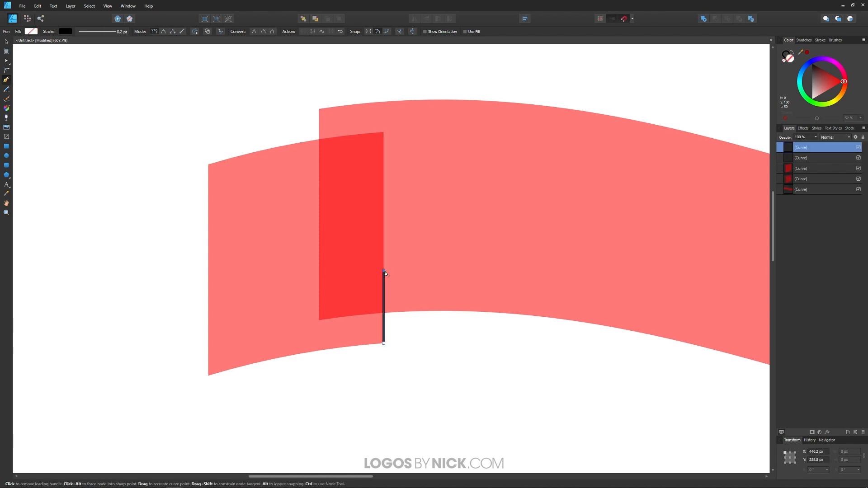
pyautogui.click(320, 320)
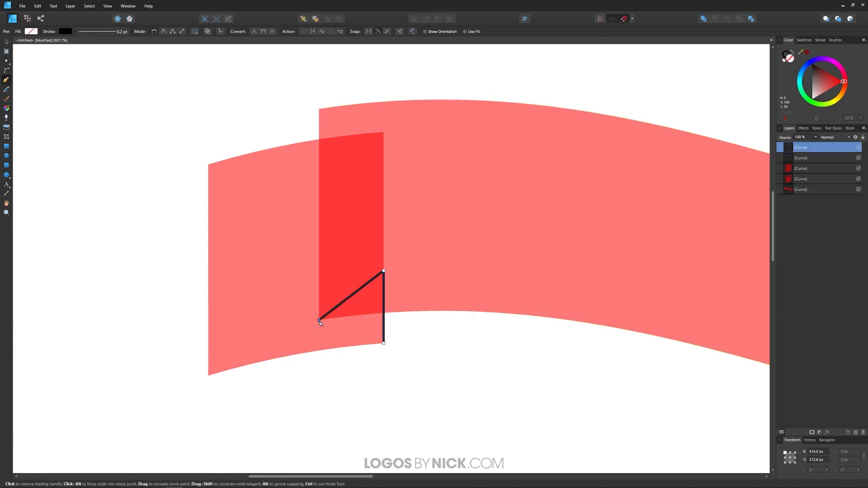
pyautogui.click(384, 343)
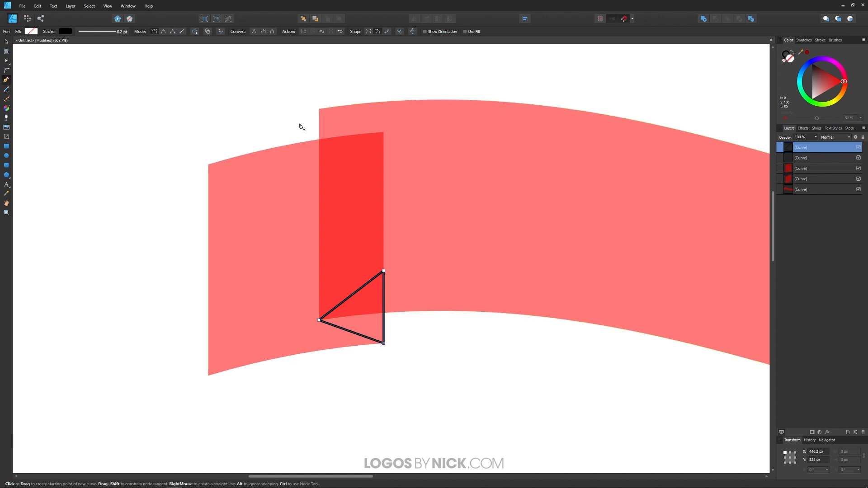
# - Draw a closed, narrow shadow triangle along the front band's left edge, with its outer point just above the left tail
pyautogui.click(318, 109)
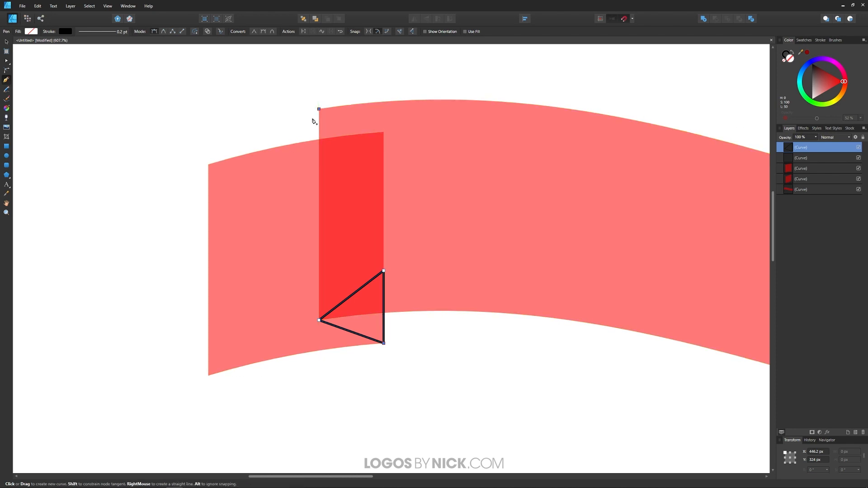
pyautogui.click(292, 136)
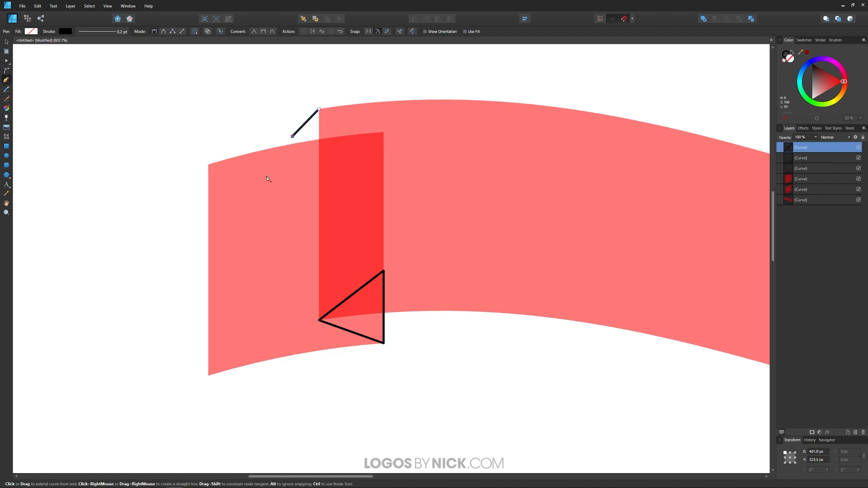
pyautogui.click(319, 320)
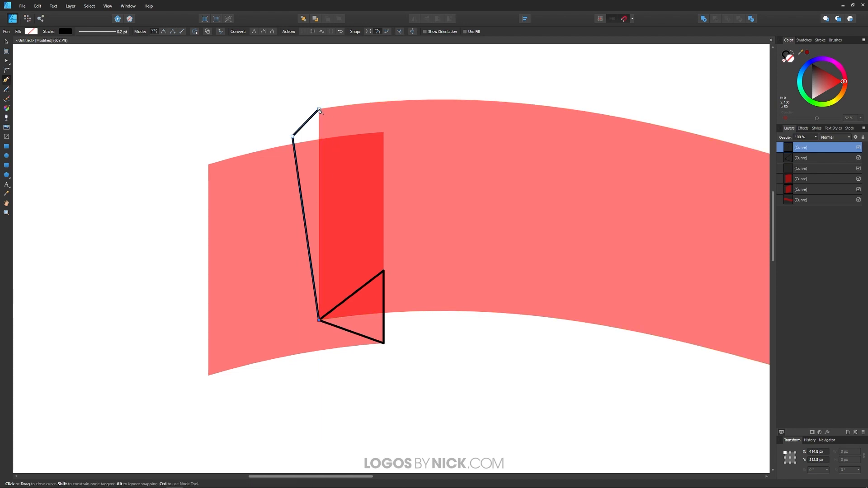
pyautogui.click(319, 110)
# - Draw a closed triangular fold from the right tail's upper inner corner, down its inner edge, to the front band's upper-right corner
pyautogui.moveTo(603, 334); pyautogui.dragTo(494, 319)
pyautogui.moveTo(597, 299); pyautogui.dragTo(362, 294)
pyautogui.moveTo(667, 295); pyautogui.dragTo(483, 286)
pyautogui.moveTo(696, 292); pyautogui.dragTo(545, 289)
pyautogui.moveTo(663, 284); pyautogui.dragTo(521, 290)
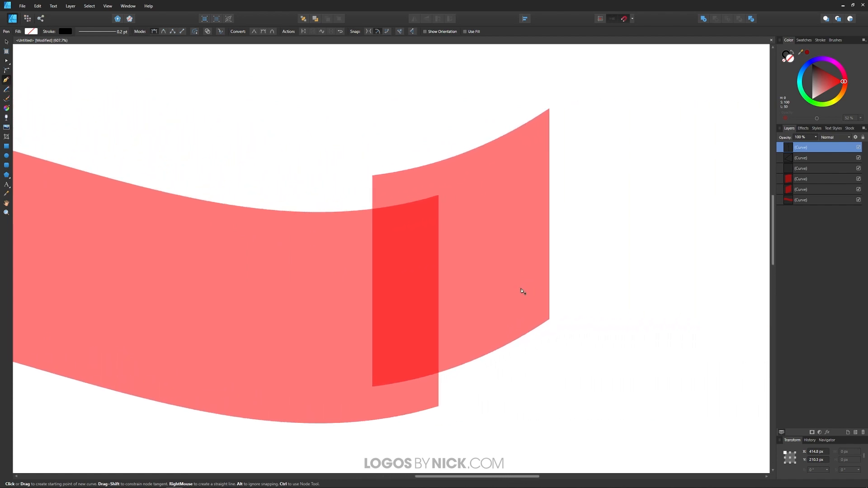
pyautogui.click(372, 176)
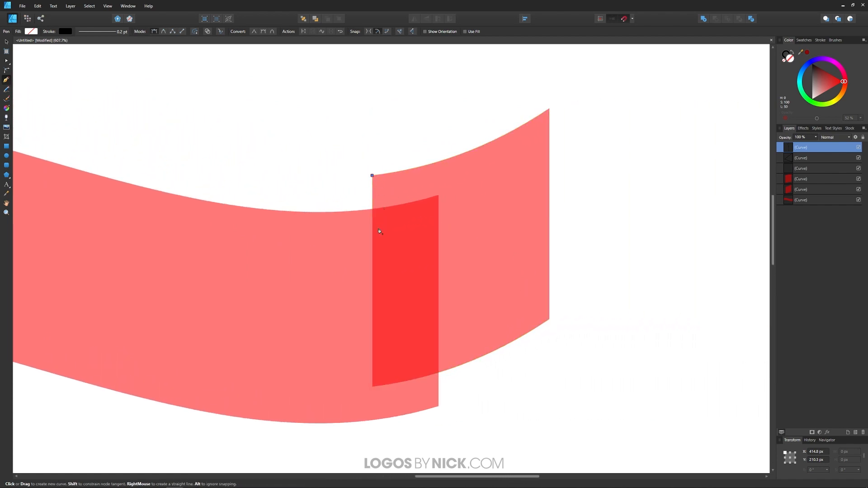
pyautogui.click(372, 252)
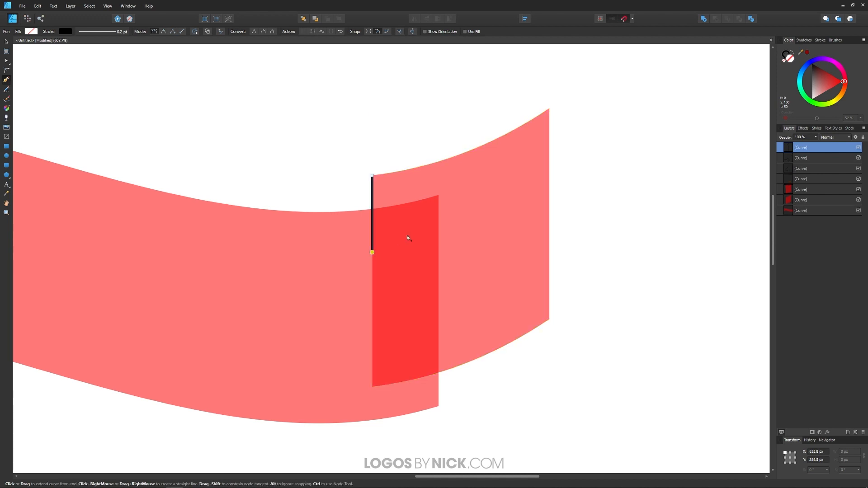
pyautogui.click(439, 197)
pyautogui.click(372, 176)
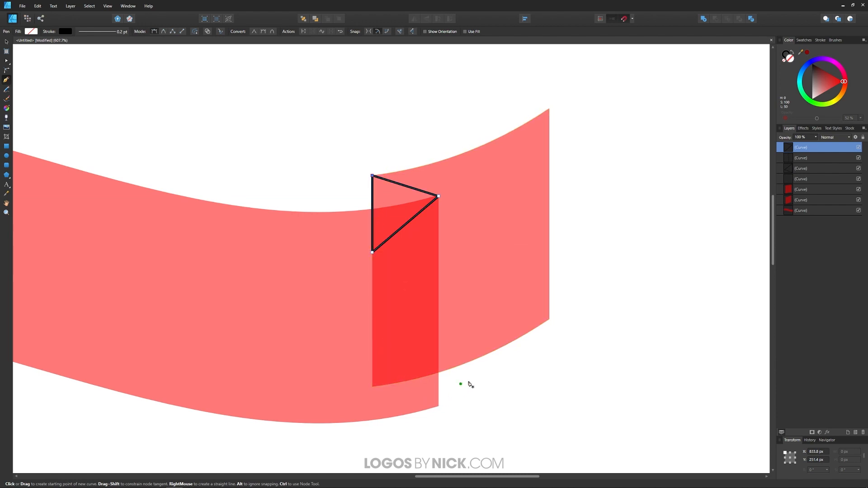
# - Draw a closed, narrow shadow triangle along the front band's right edge, with its outer point near the right tail's lower edge
pyautogui.click(438, 406)
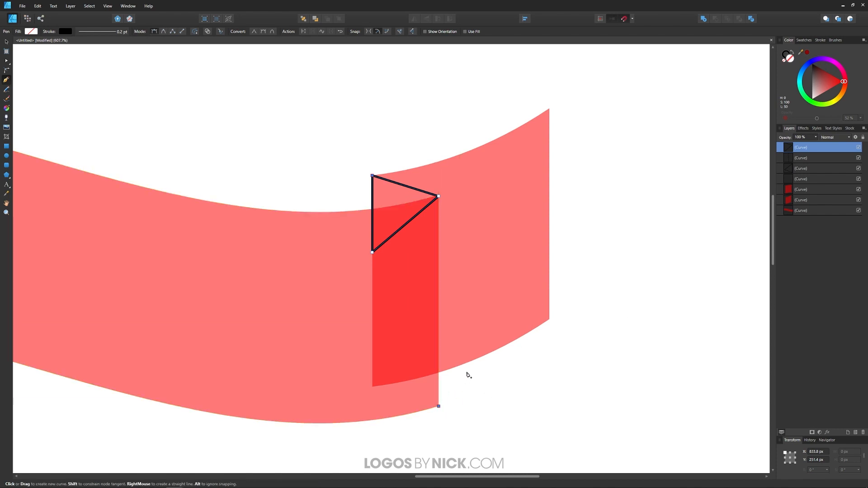
pyautogui.click(465, 372)
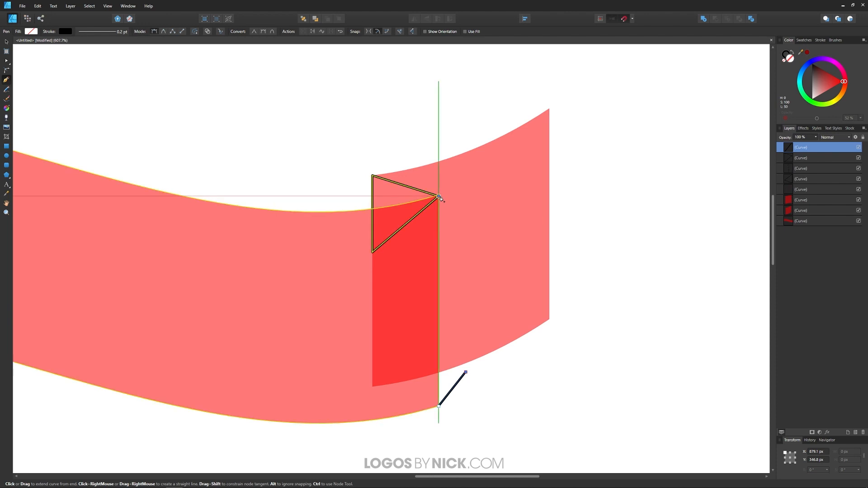
pyautogui.click(439, 197)
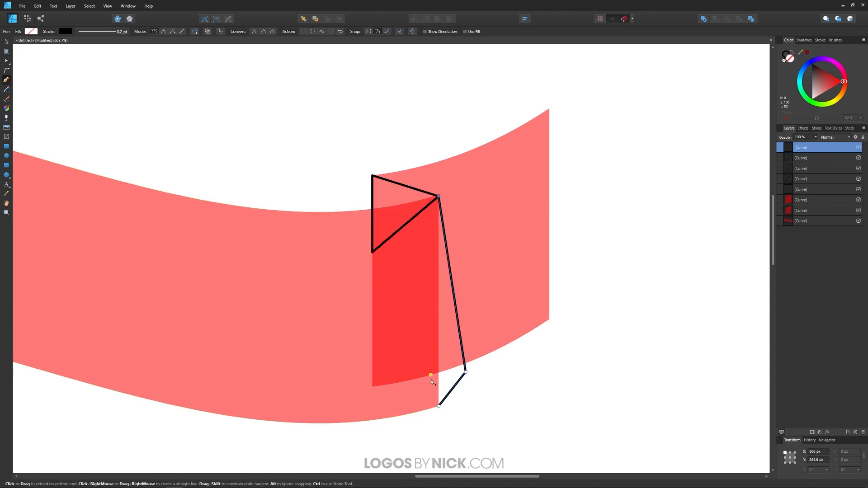
pyautogui.click(439, 407)
pyautogui.scroll(-4, 300, 276)
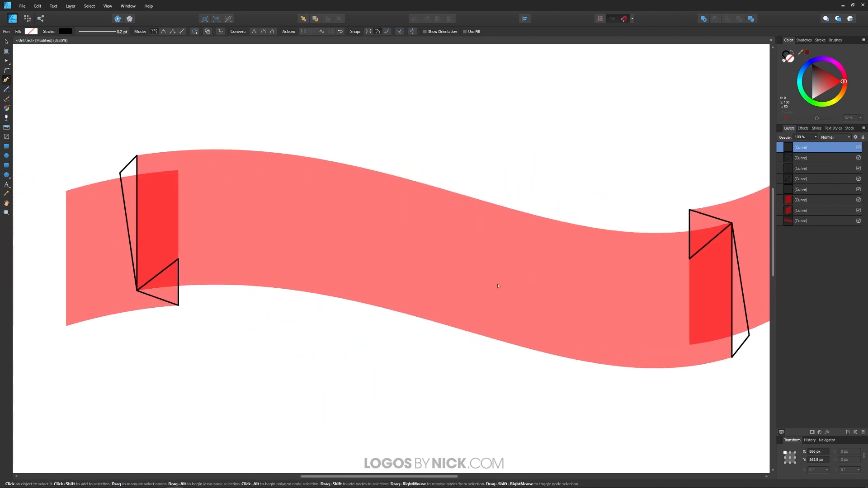
pyautogui.hscroll(2, 522, 286)
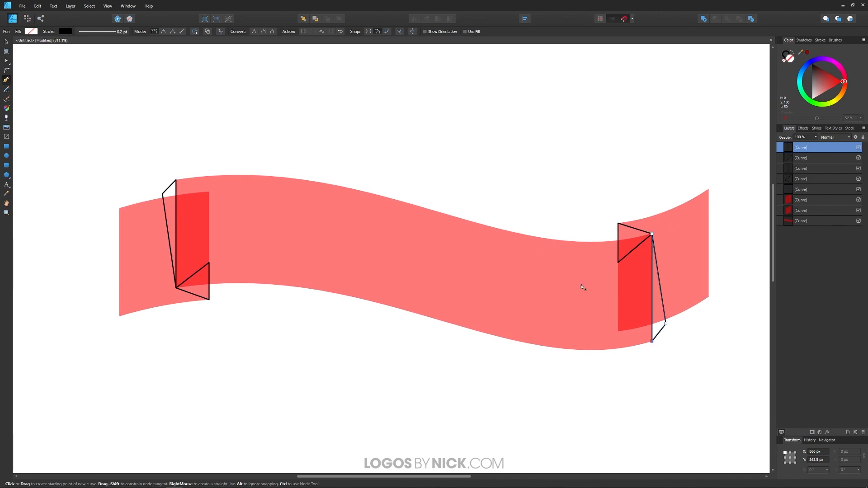
# - Duplicate the left tail, bring the copy to the front, and intersect it with the left shadow triangle
pyautogui.press('v')
pyautogui.click(138, 219)
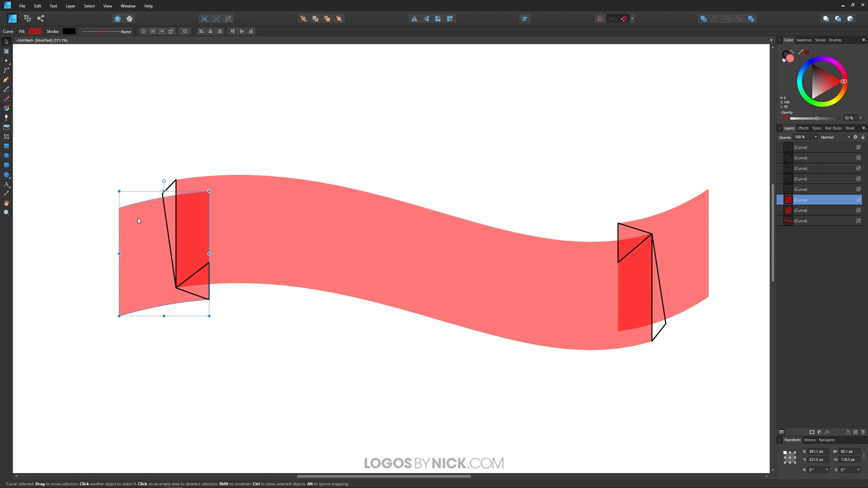
pyautogui.hotkey('ctrl', 'j')
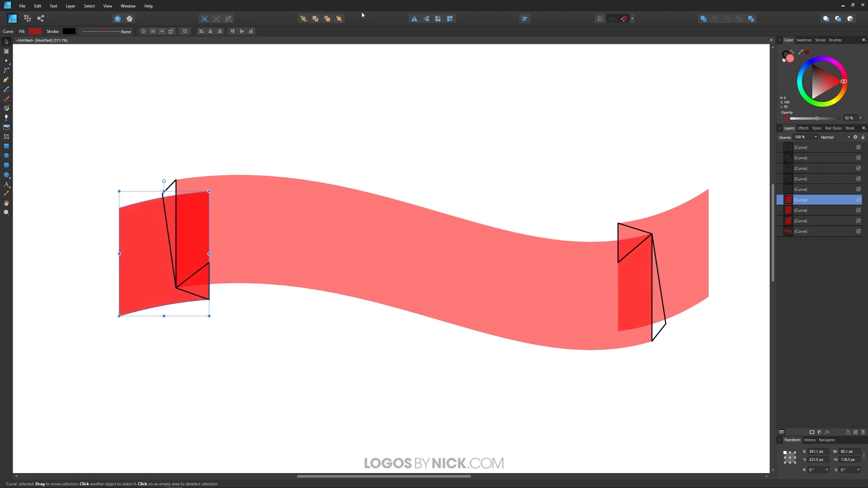
pyautogui.click(338, 19)
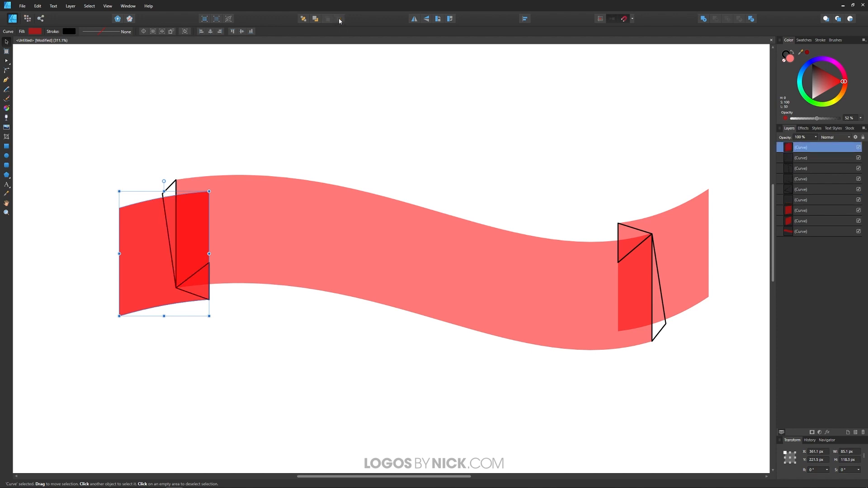
pyautogui.keyDown('shift'); pyautogui.click(169, 187); pyautogui.keyUp('shift')
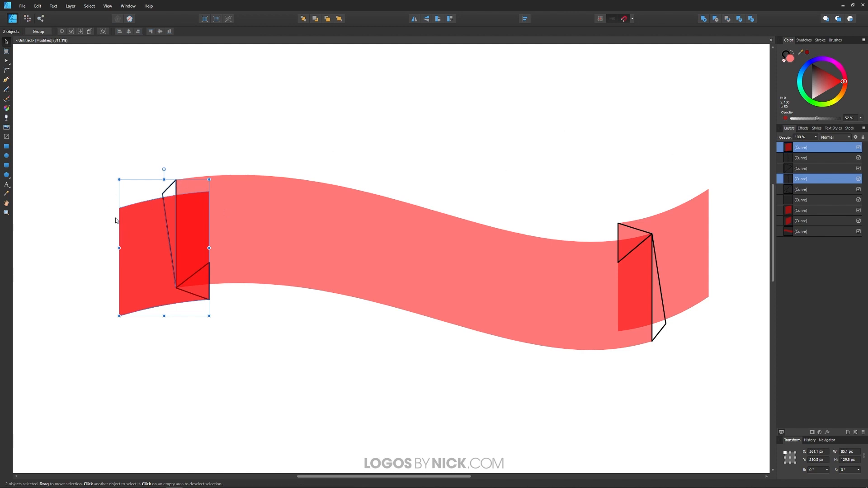
pyautogui.click(729, 20)
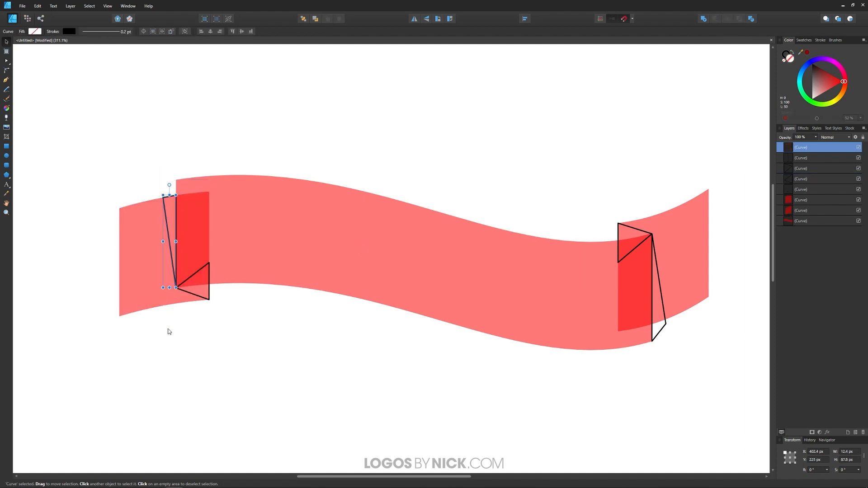
# - Duplicate the right tail, bring the copy to the front, and intersect it with the right shadow triangle
pyautogui.click(697, 228)
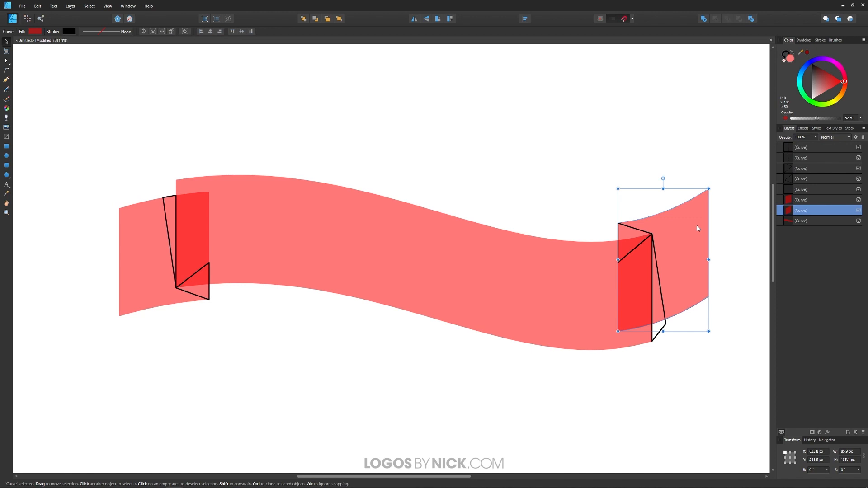
pyautogui.hotkey('ctrl', 'j')
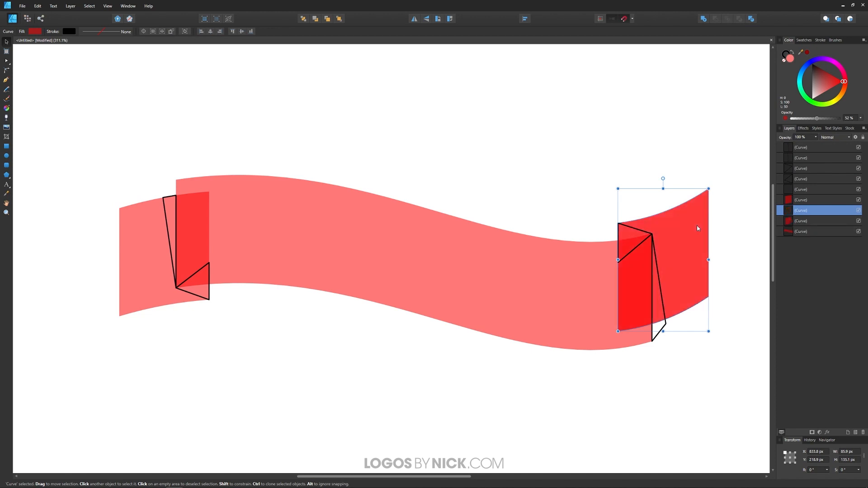
pyautogui.click(338, 19)
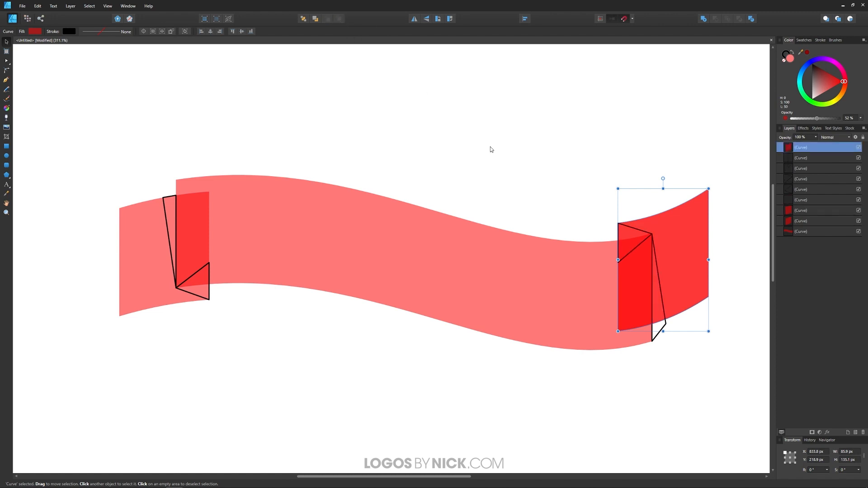
pyautogui.keyDown('shift'); pyautogui.click(665, 328); pyautogui.keyUp('shift')
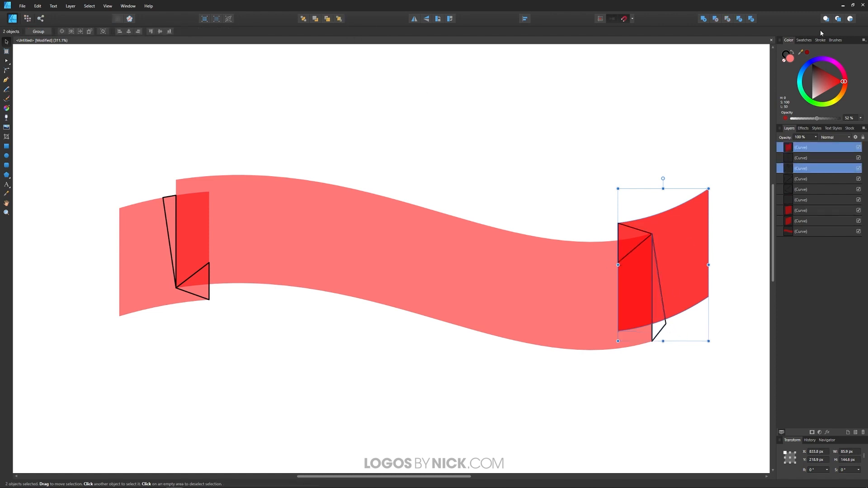
pyautogui.click(728, 19)
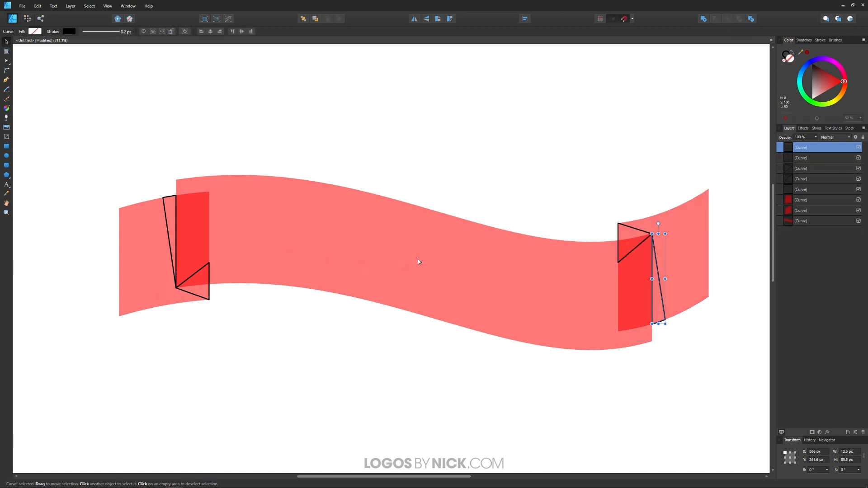
# - Bring the ribbon's front band to the top of the stacking order
pyautogui.click(354, 206)
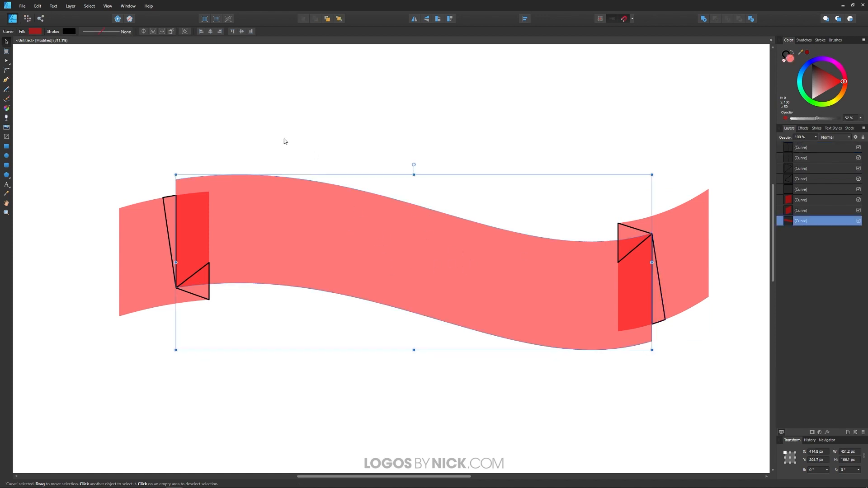
pyautogui.click(341, 19)
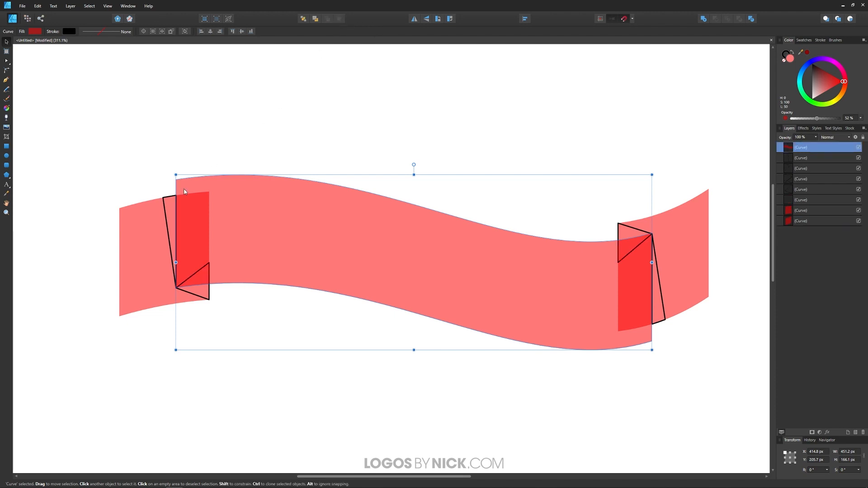
# - Remove the black outline from the two fold triangles and the two narrow shadow shapes at the ribbon's ends
pyautogui.click(165, 204)
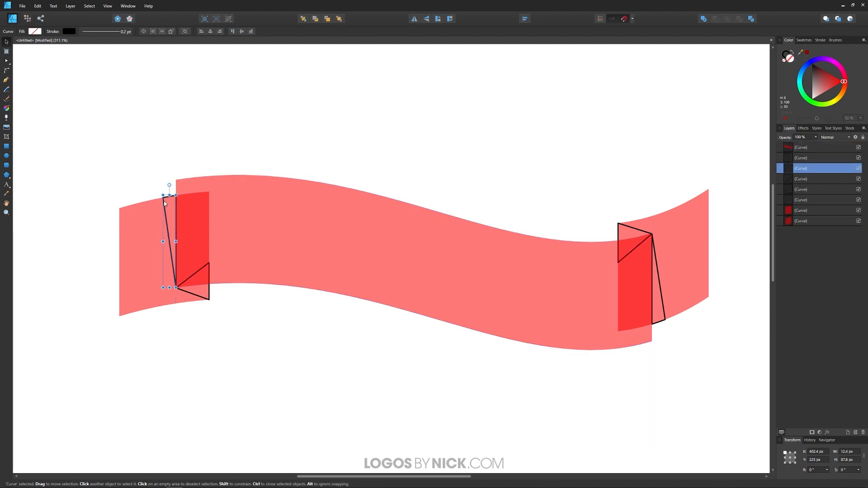
pyautogui.keyDown('shift'); pyautogui.click(199, 301); pyautogui.keyUp('shift')
pyautogui.keyDown('shift'); pyautogui.click(199, 302); pyautogui.keyUp('shift')
pyautogui.keyDown('shift'); pyautogui.click(200, 297); pyautogui.keyUp('shift')
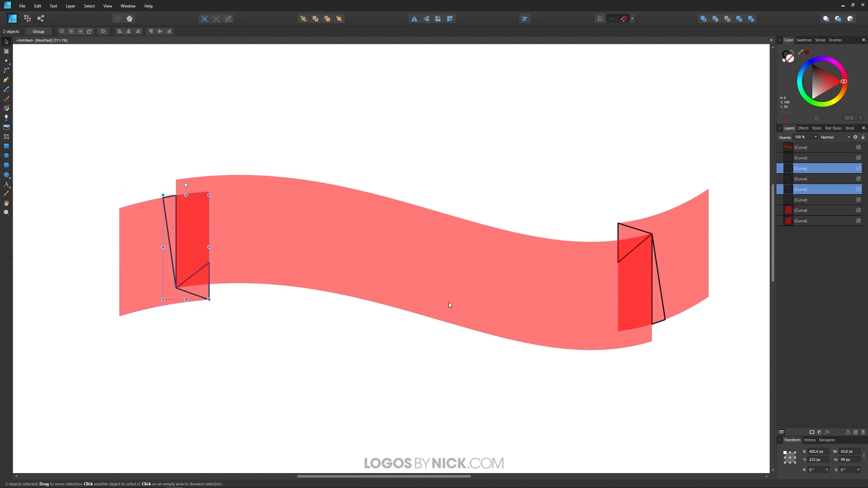
pyautogui.keyDown('shift'); pyautogui.click(633, 229); pyautogui.keyUp('shift')
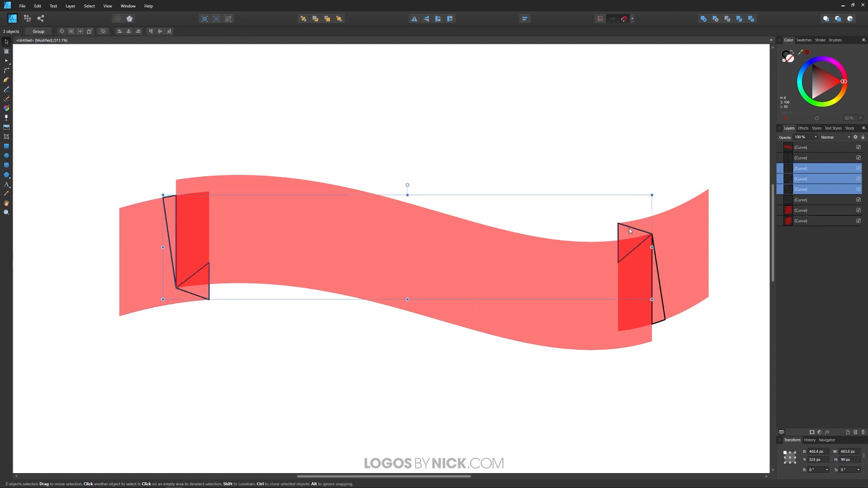
pyautogui.keyDown('shift'); pyautogui.click(660, 289); pyautogui.keyUp('shift')
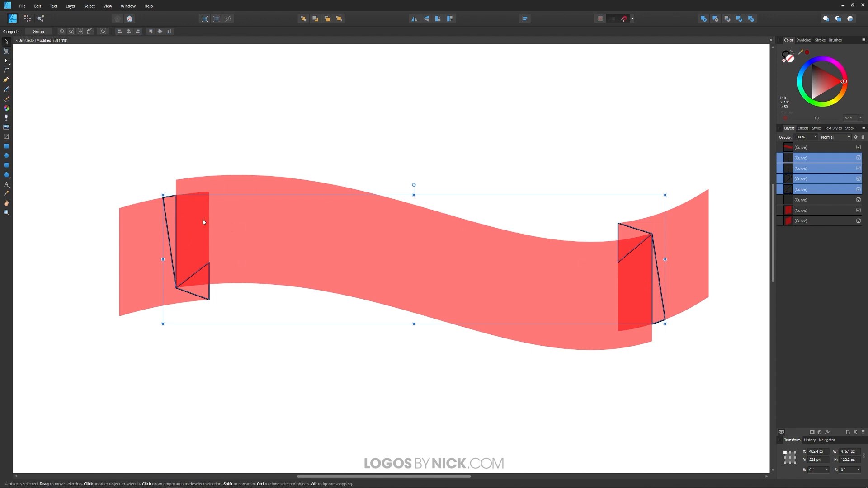
pyautogui.click(785, 53)
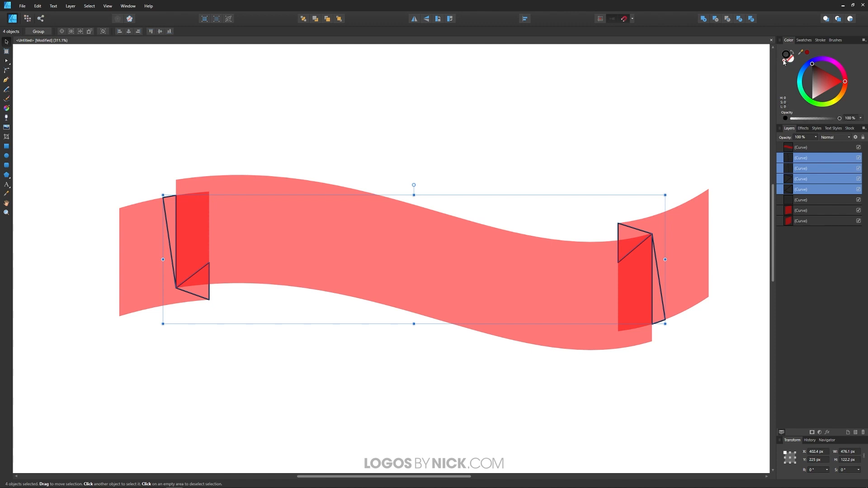
pyautogui.click(785, 60)
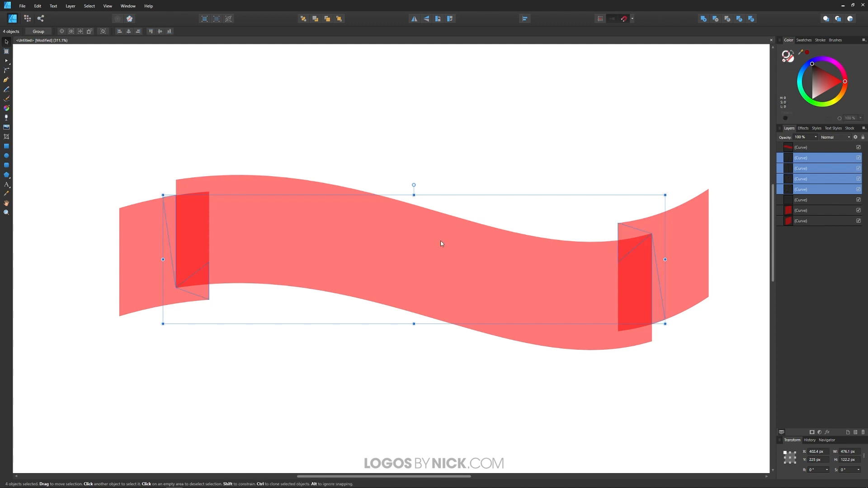
# - Fill the two fold triangles and two shadow shapes with a dark red at 100% opacity
pyautogui.click(786, 55)
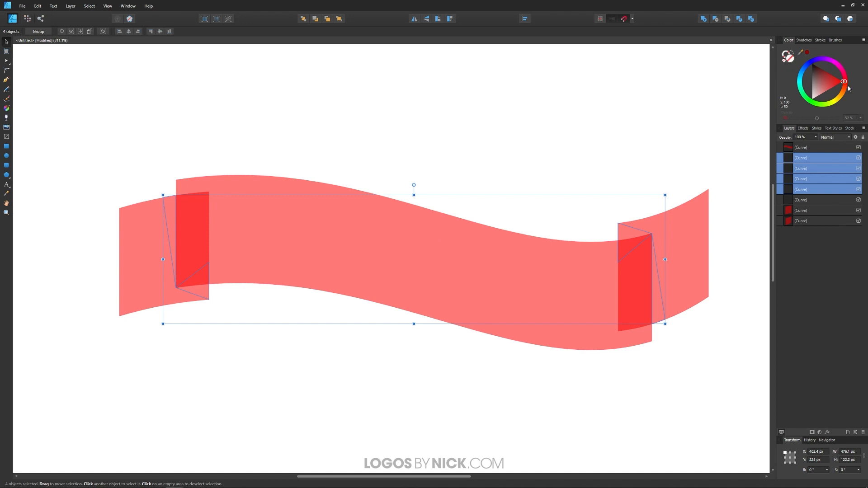
pyautogui.moveTo(835, 78); pyautogui.dragTo(821, 69)
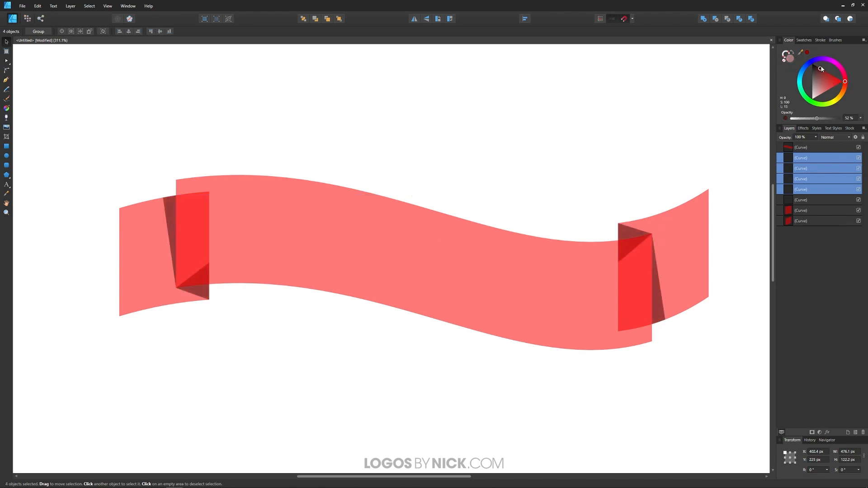
pyautogui.moveTo(817, 118); pyautogui.dragTo(840, 119)
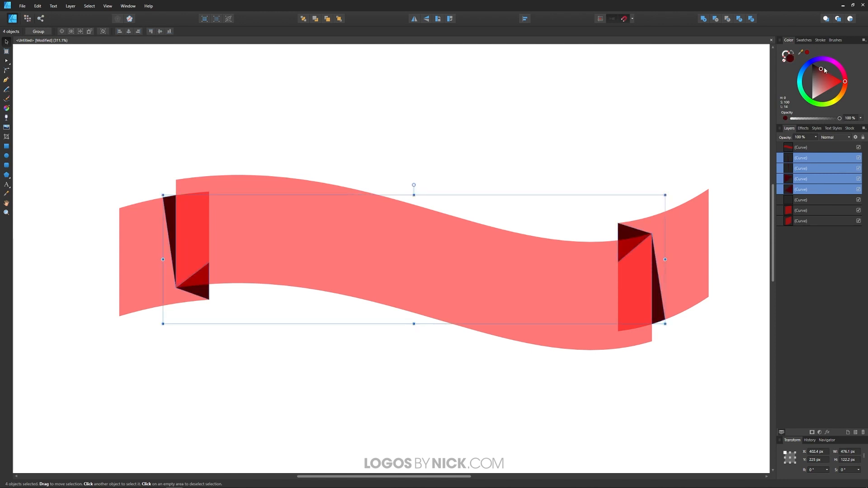
pyautogui.moveTo(824, 69); pyautogui.dragTo(830, 74)
# - Set the colour opacity of all the ribbon pieces to 100%
pyautogui.moveTo(80, 104); pyautogui.dragTo(741, 417)
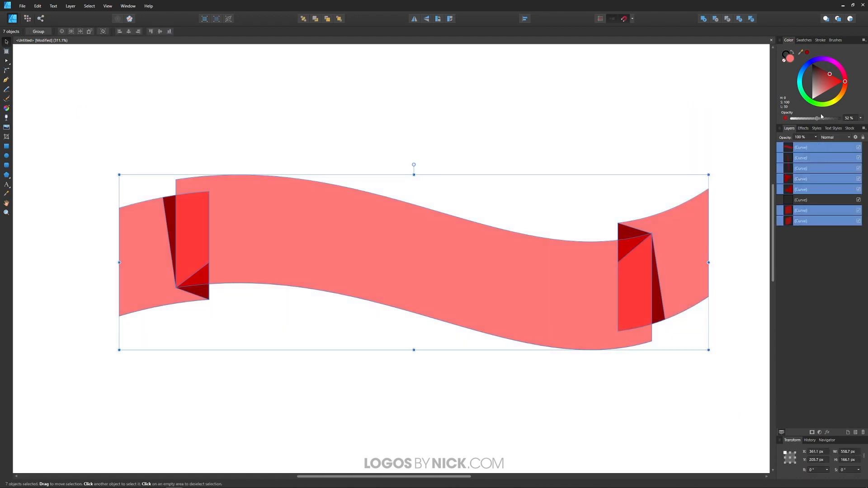
pyautogui.moveTo(818, 118); pyautogui.dragTo(840, 118)
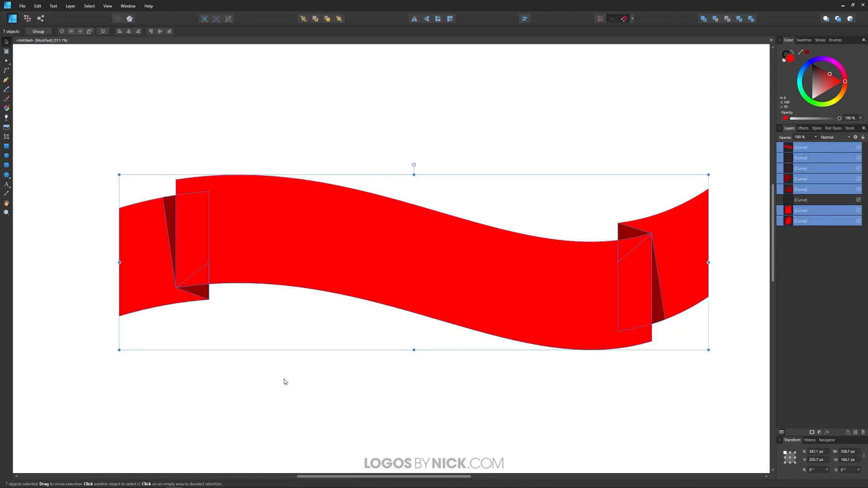
pyautogui.click(346, 361)
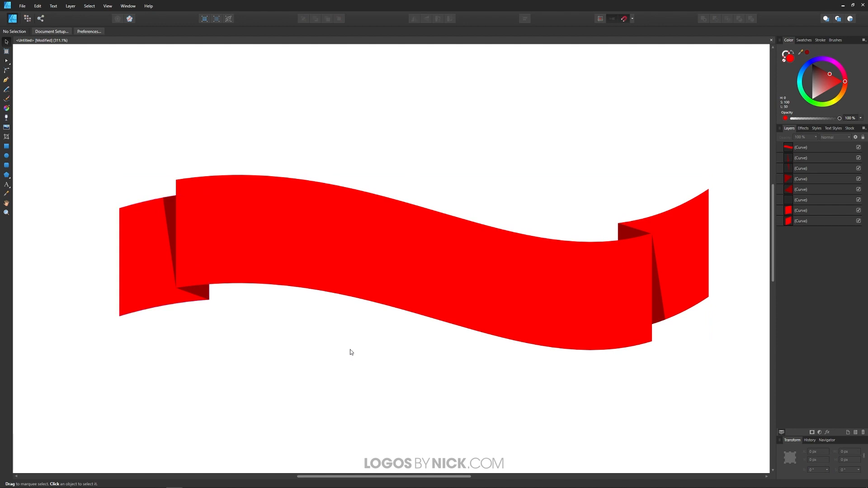
# - Darken the fill of both fold triangles and both shadow shapes to a lightness of 23
pyautogui.click(167, 208)
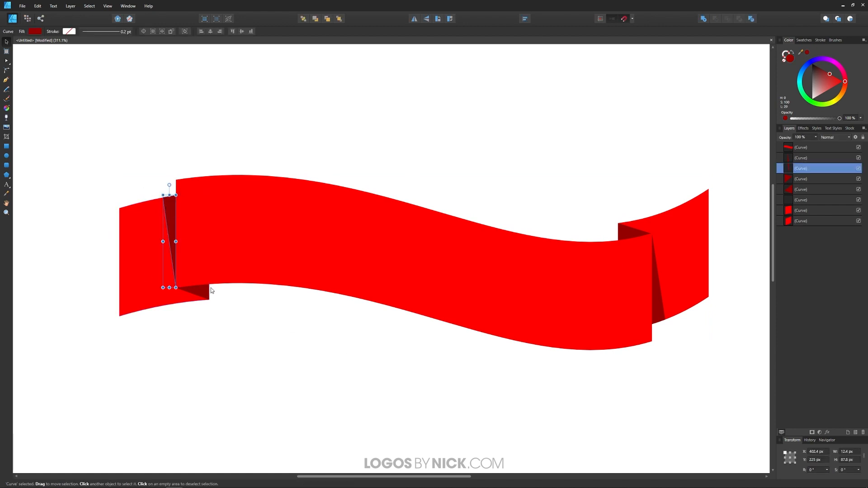
pyautogui.keyDown('shift'); pyautogui.click(204, 297); pyautogui.keyUp('shift')
pyautogui.keyDown('shift'); pyautogui.click(622, 229); pyautogui.keyUp('shift')
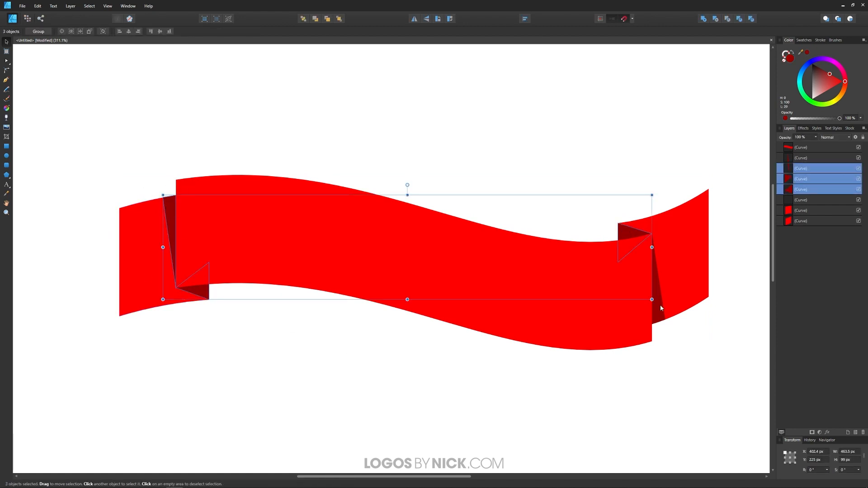
pyautogui.keyDown('shift'); pyautogui.click(659, 305); pyautogui.keyUp('shift')
pyautogui.moveTo(830, 76); pyautogui.dragTo(827, 73)
pyautogui.hotkey('ctrl', 'd')
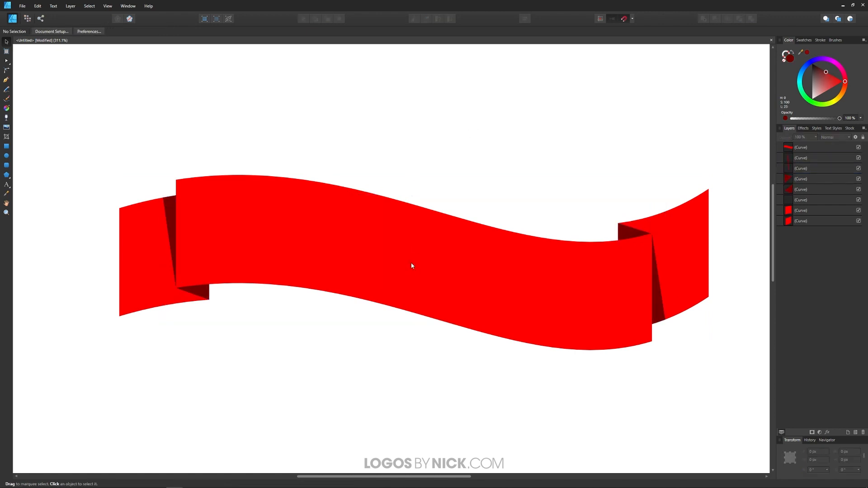
# - Move the wavy guide curve straight down to just above the ribbon
pyautogui.scroll(-1, 411, 268)
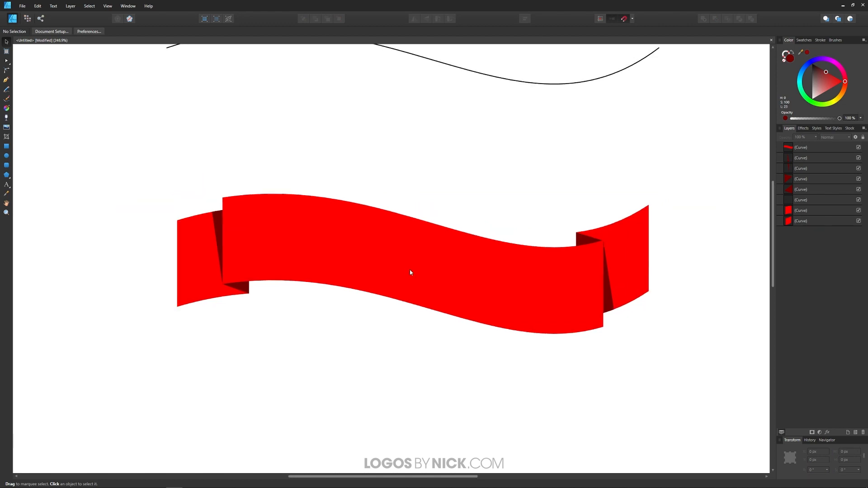
pyautogui.scroll(-1, 411, 272)
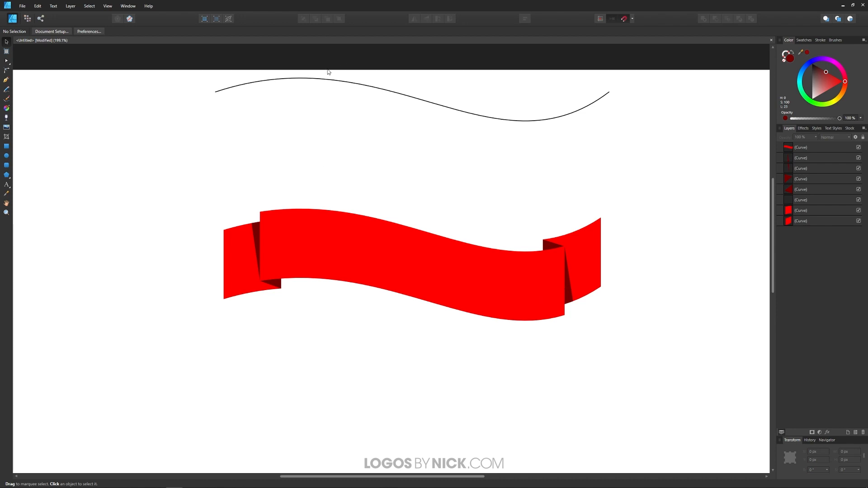
pyautogui.click(440, 108)
pyautogui.moveTo(440, 108); pyautogui.dragTo(461, 213)
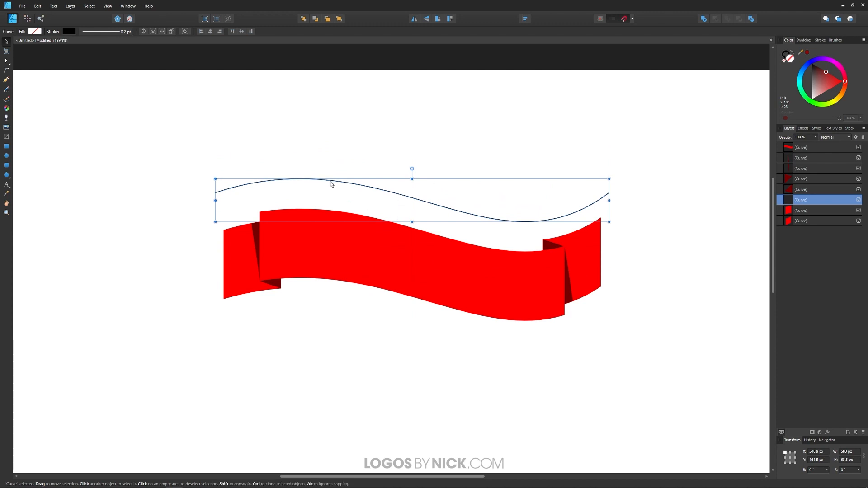
# - Add the path text "SAMPLE TEXT" along the wavy guide curve
pyautogui.click(7, 185)
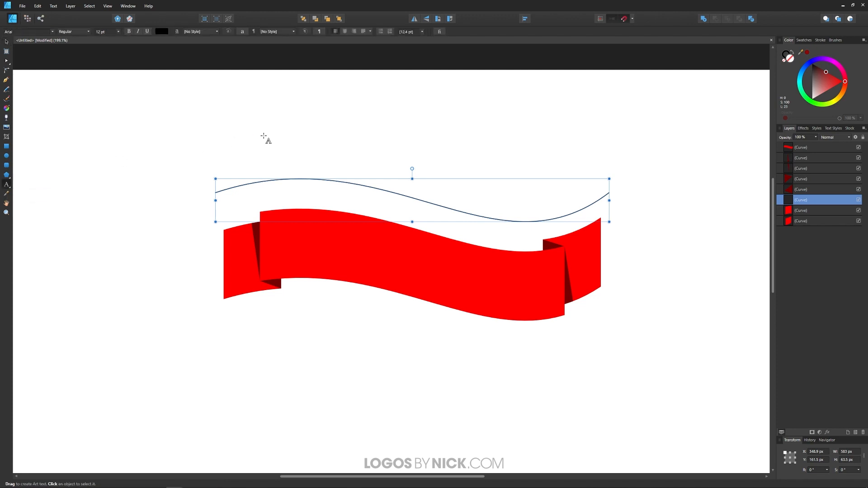
pyautogui.click(249, 185)
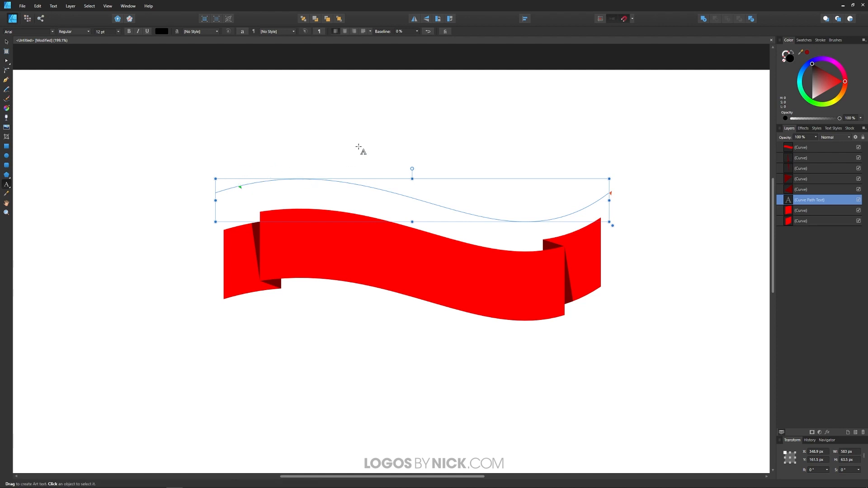
pyautogui.write('SA')
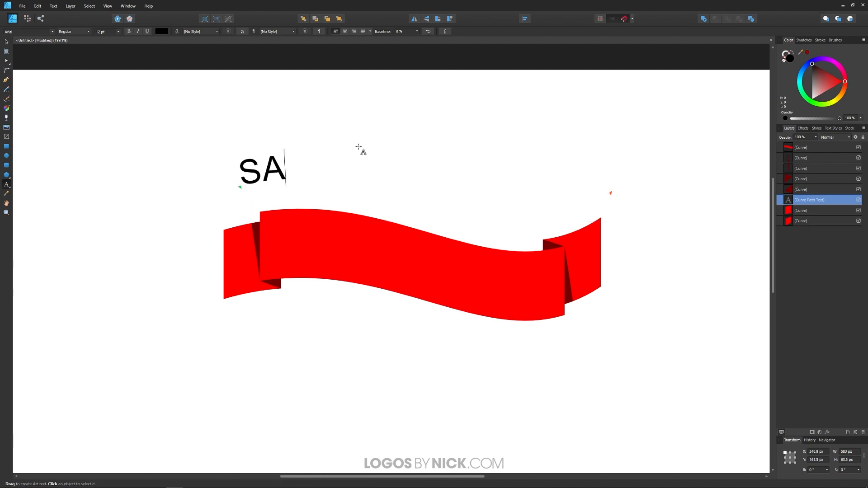
pyautogui.write('MPLE TEXT')
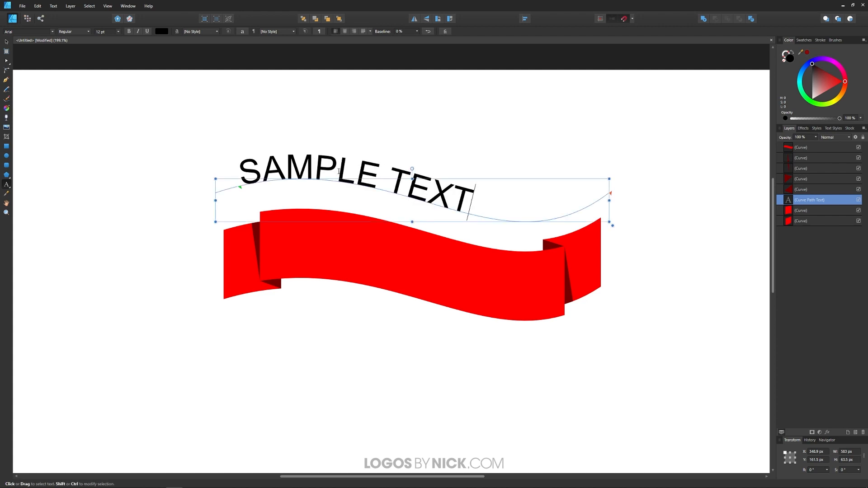
# - Set the whole path text to the League Gothic font at 16 pt
pyautogui.hotkey('ctrl', 'a')
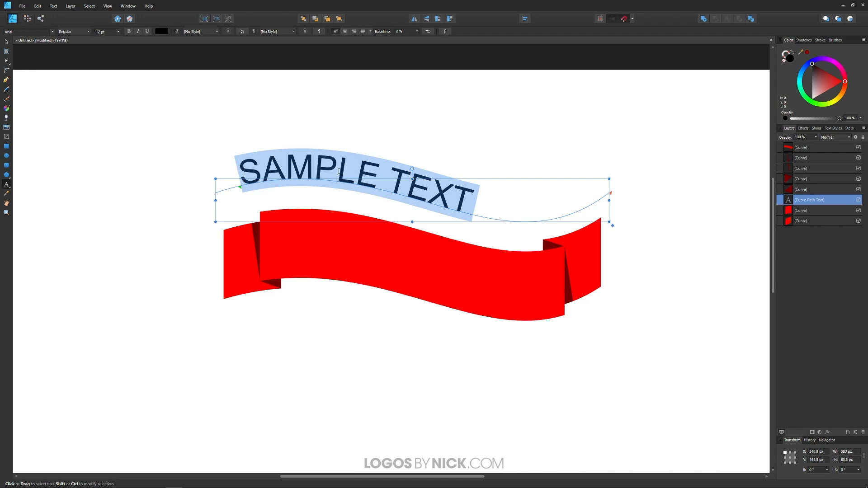
pyautogui.click(52, 31)
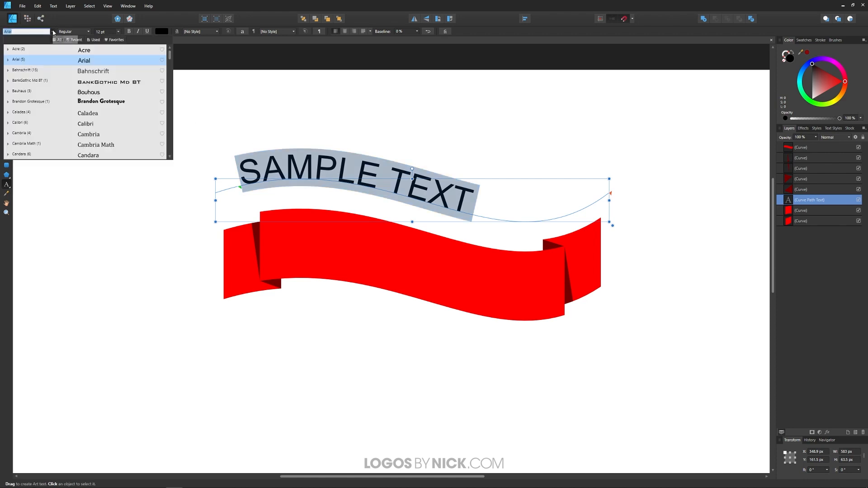
pyautogui.write('LEAG')
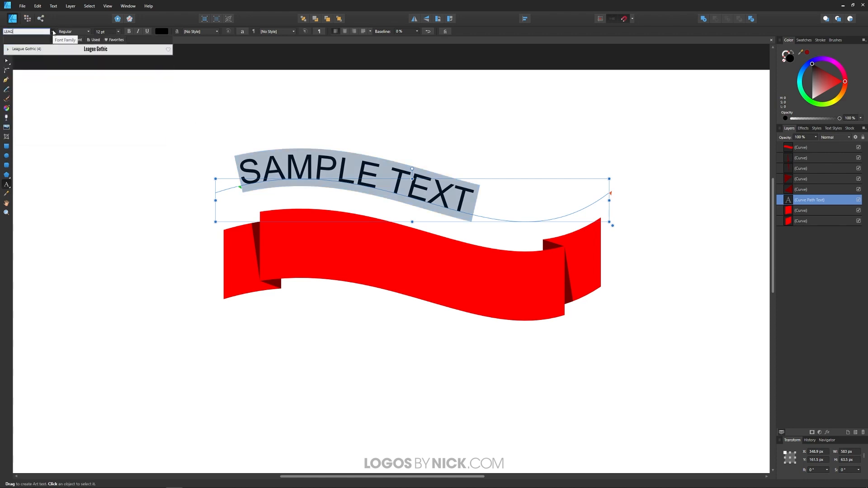
pyautogui.click(89, 50)
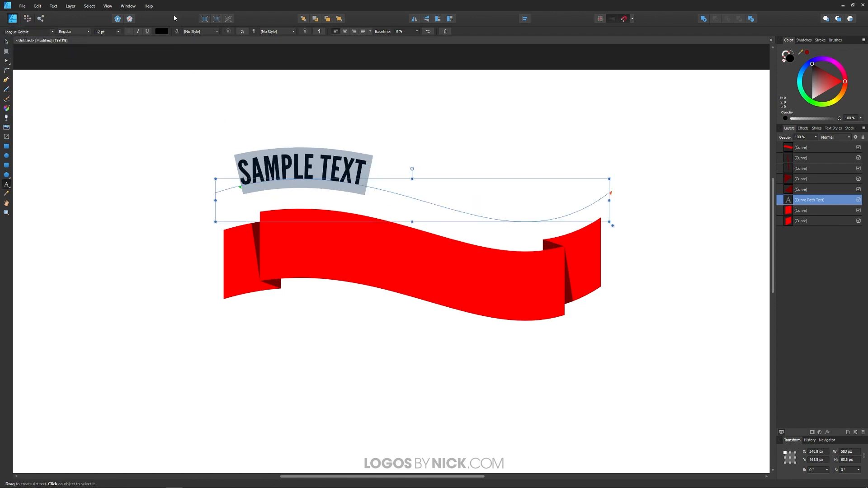
pyautogui.scroll(4, 102, 33)
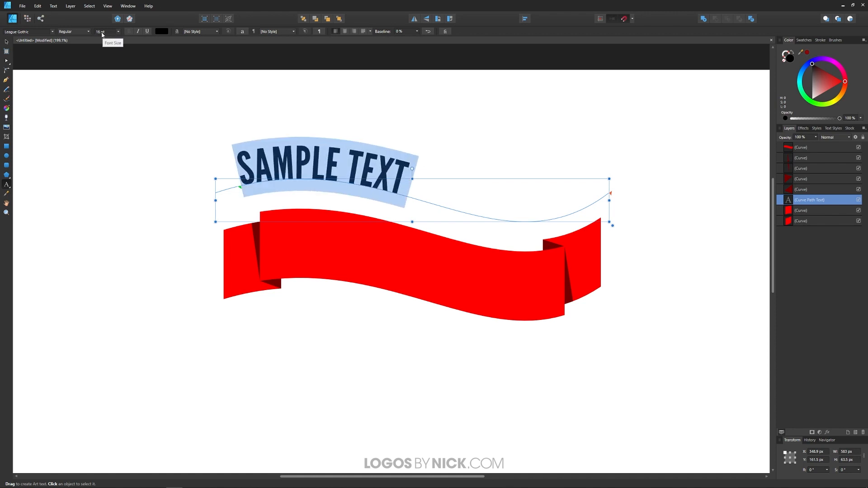
pyautogui.scroll(1, 103, 34)
pyautogui.scroll(-1, 102, 35)
pyautogui.scroll(2, 102, 34)
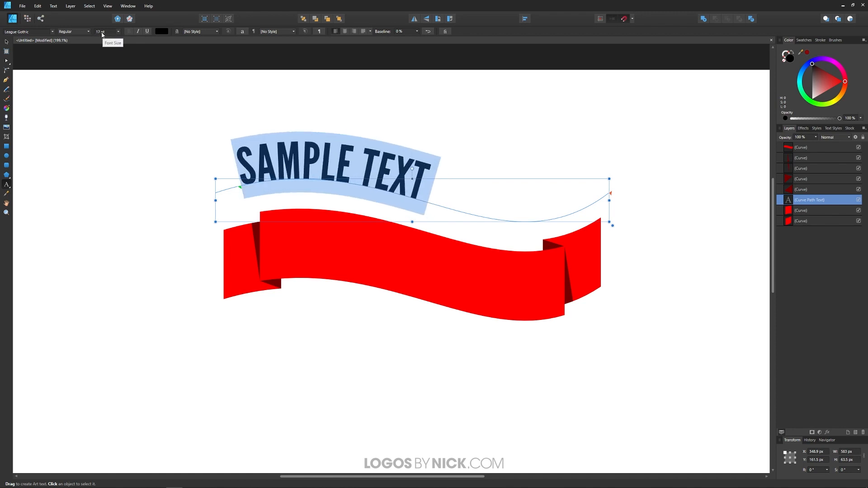
pyautogui.scroll(-2, 102, 34)
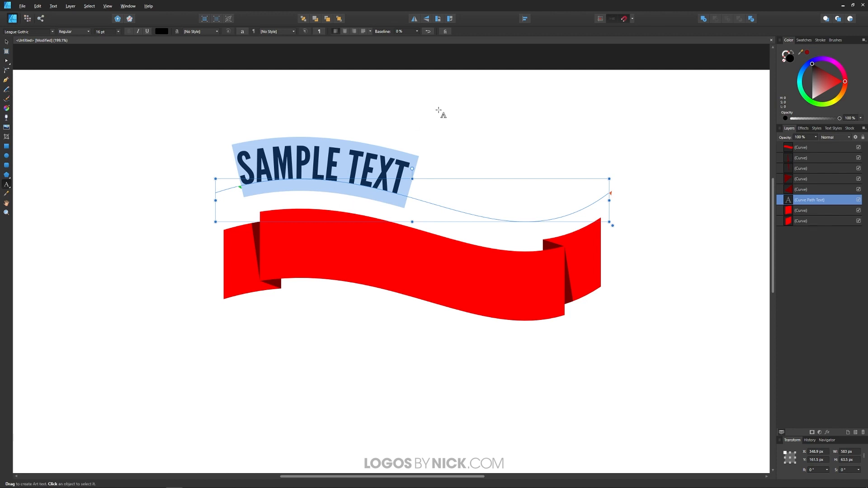
# - Widen the letter spacing of the whole SAMPLE TEXT path text moderately
pyautogui.hotkey('alt', 'Right')
pyautogui.hotkey('alt', 'Right')
pyautogui.hotkey('alt', 'Right')
pyautogui.hotkey('alt', 'Right')
pyautogui.hotkey('alt', 'Right')
pyautogui.hotkey('alt', 'Right')
pyautogui.hotkey('alt', 'Right')
pyautogui.hotkey('alt', 'Right')
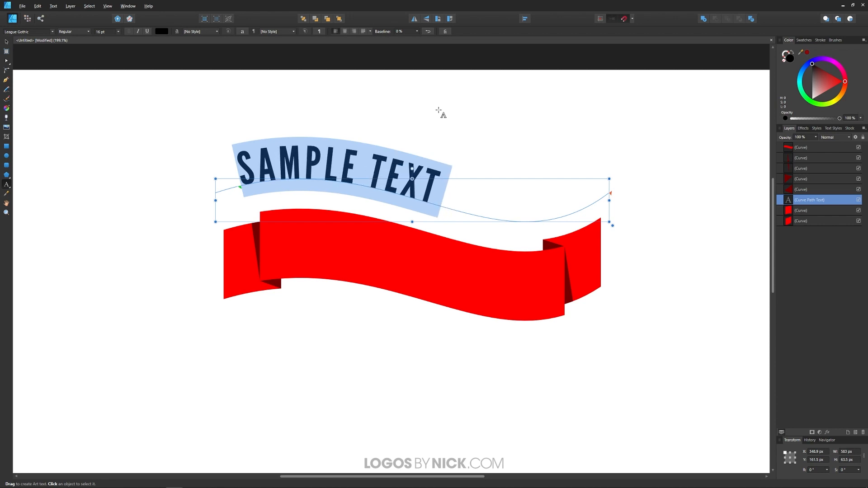
pyautogui.hotkey('alt', 'Left')
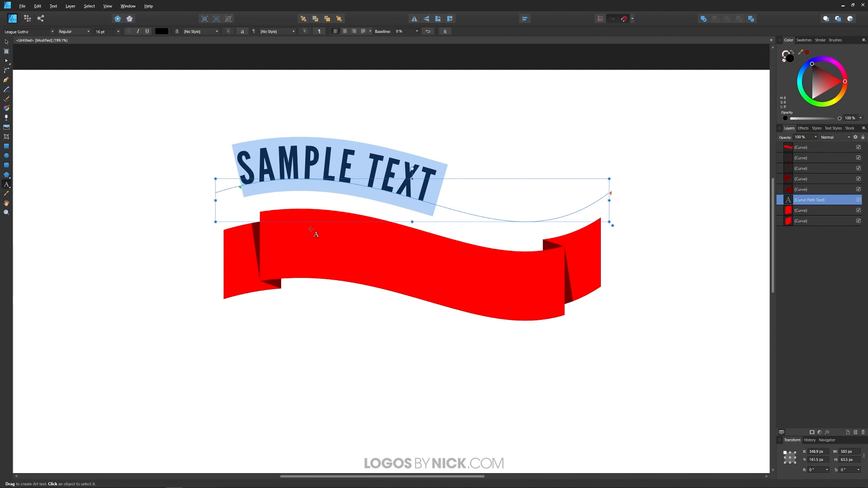
# - Extend the path text's start point to the left end of the curve and centre the text along it
pyautogui.moveTo(239, 188); pyautogui.dragTo(217, 193)
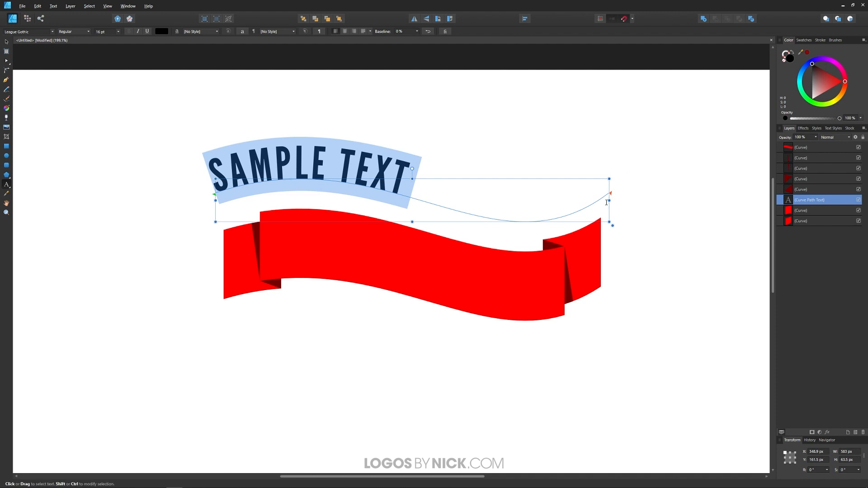
pyautogui.click(345, 32)
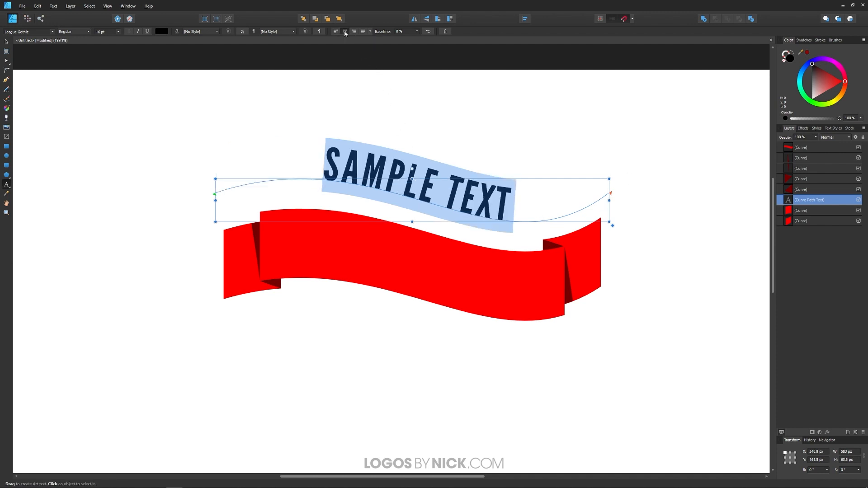
# - Move the path text straight down onto the ribbon's front band, with its baseline just above the band's lower edge
pyautogui.click(7, 41)
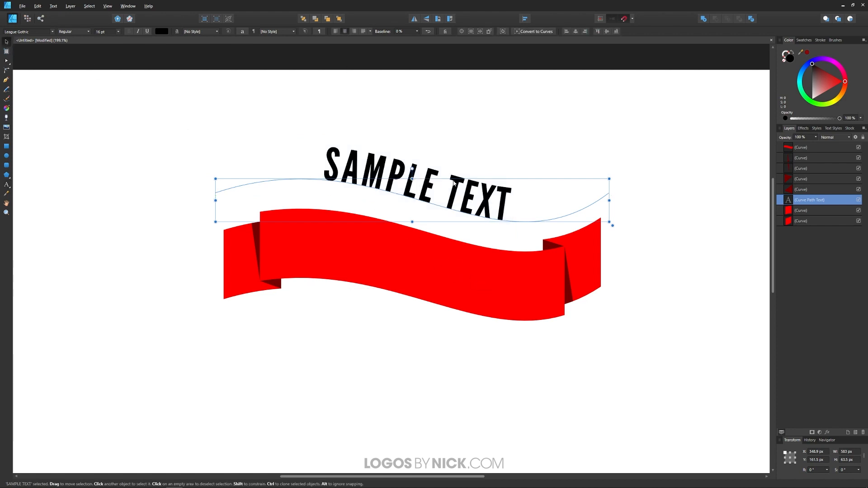
pyautogui.moveTo(473, 199); pyautogui.dragTo(485, 289)
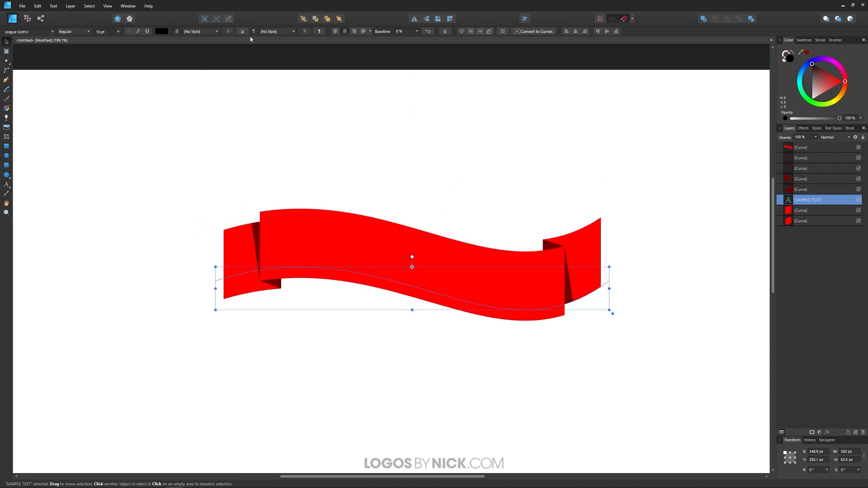
# - Bring the path text in front of the ribbon with a white fill and raise it slightly on the front band
pyautogui.click(339, 19)
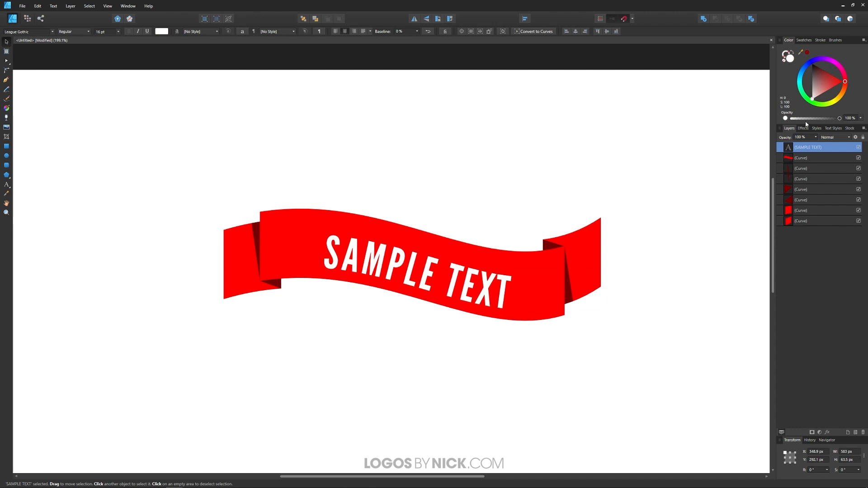
pyautogui.click(457, 289)
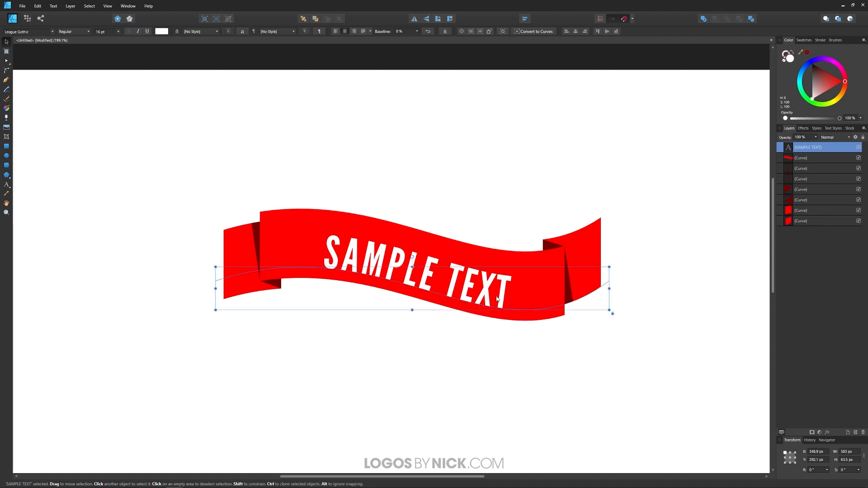
pyautogui.moveTo(457, 289); pyautogui.dragTo(451, 277)
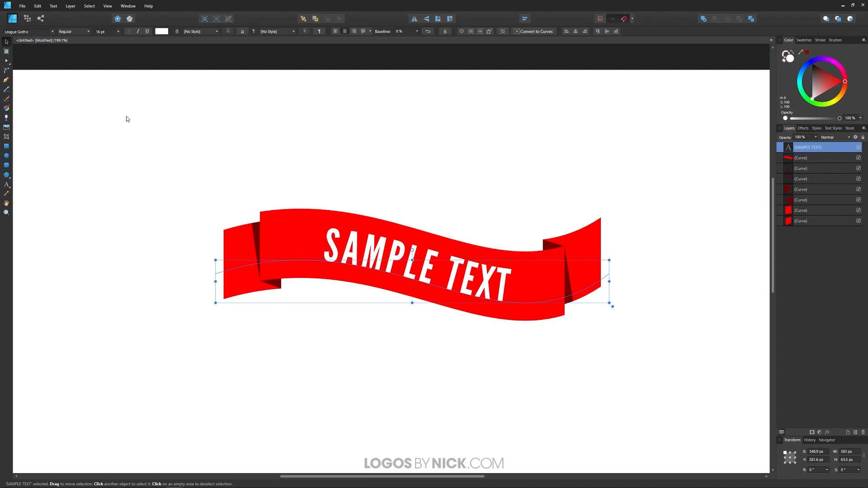
# - Enlarge the whole SAMPLE TEXT path text to 21 pt
pyautogui.click(6, 185)
pyautogui.moveTo(323, 240); pyautogui.dragTo(512, 289)
pyautogui.scroll(8, 106, 32)
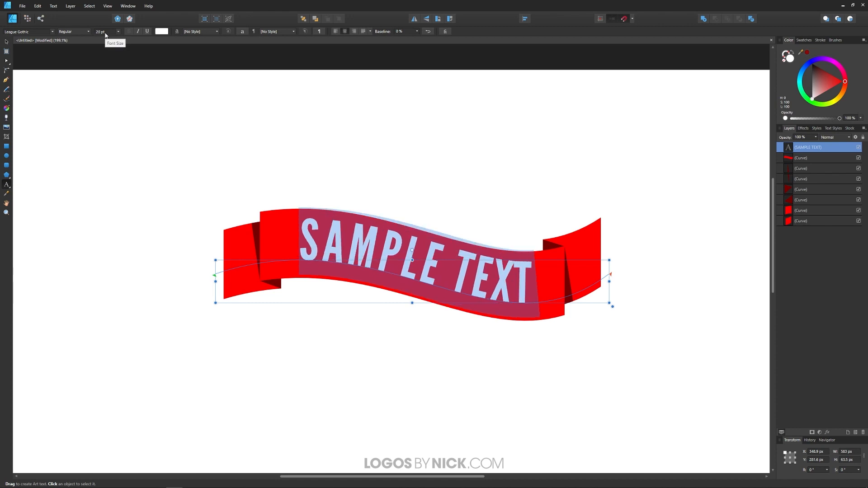
pyautogui.scroll(-3, 106, 32)
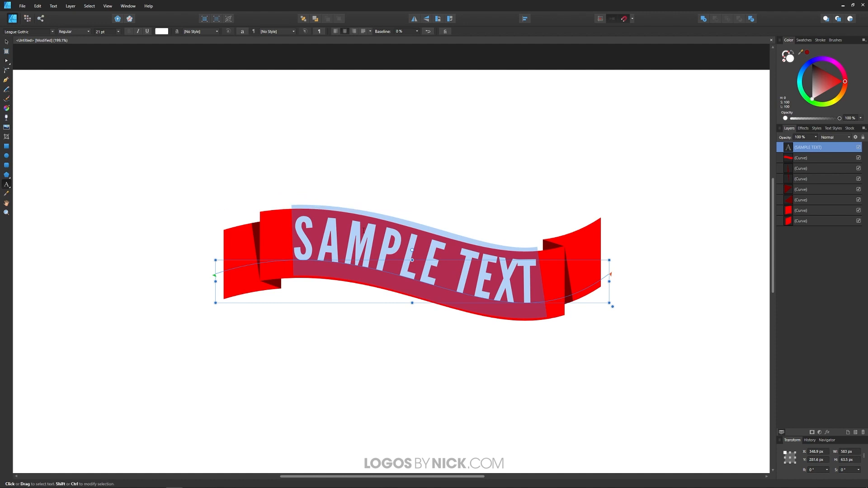
# - Loosen the kerning by hand within the word TEXT, starting with the gap between the X and the final T
pyautogui.click(523, 281)
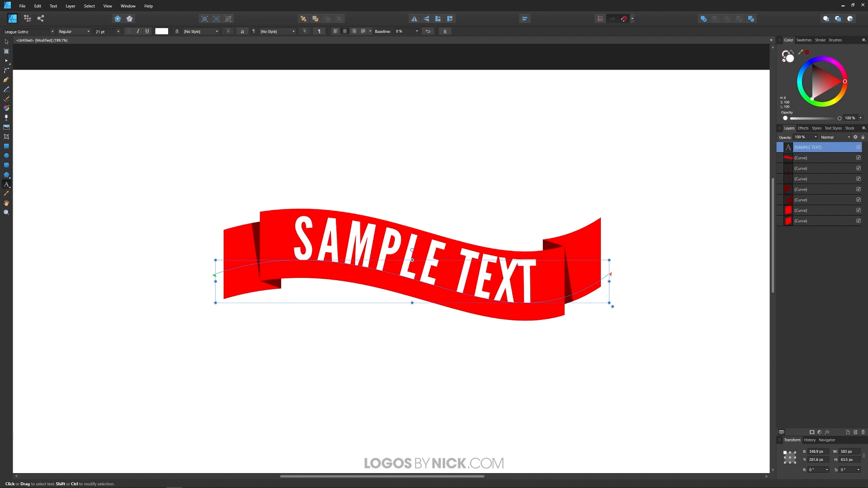
pyautogui.hotkey('alt', 'Right')
pyautogui.hotkey('alt', 'Right')
pyautogui.hotkey('alt', 'Right')
pyautogui.hotkey('alt', 'Right')
pyautogui.hotkey('alt', 'Right')
pyautogui.hotkey('alt', 'Right')
pyautogui.hotkey('alt', 'Right')
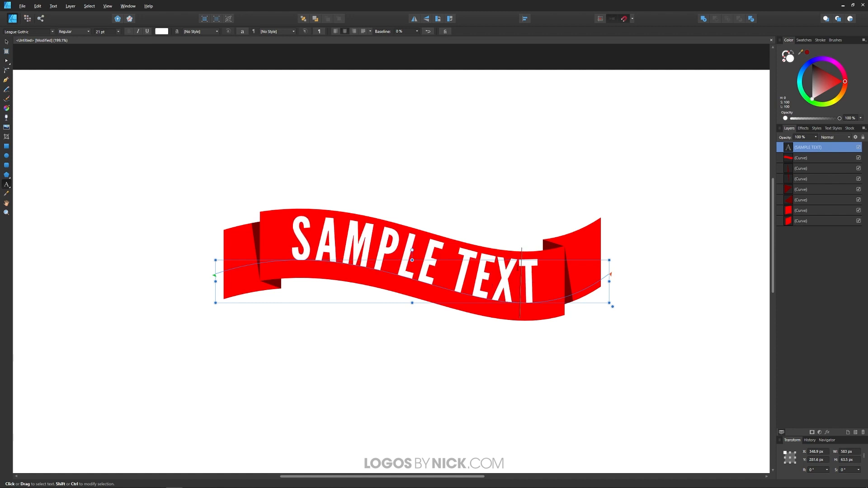
pyautogui.press('Left')
pyautogui.press('Right')
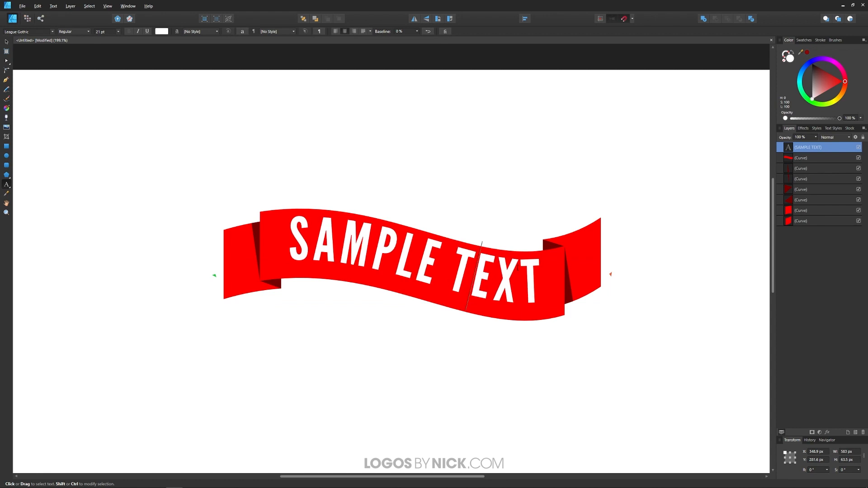
pyautogui.press('alt')
pyautogui.press('Left')
pyautogui.press('alt')
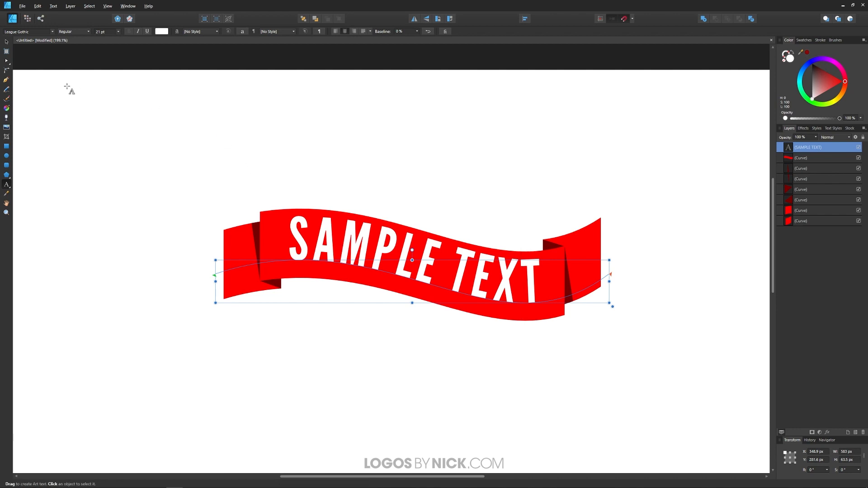
pyautogui.click(6, 41)
pyautogui.moveTo(431, 254); pyautogui.dragTo(435, 258)
pyautogui.hotkey('ctrl', 'z')
# - Convert the SAMPLE TEXT path text to curves
pyautogui.click(508, 185)
pyautogui.scroll(3, 474, 275)
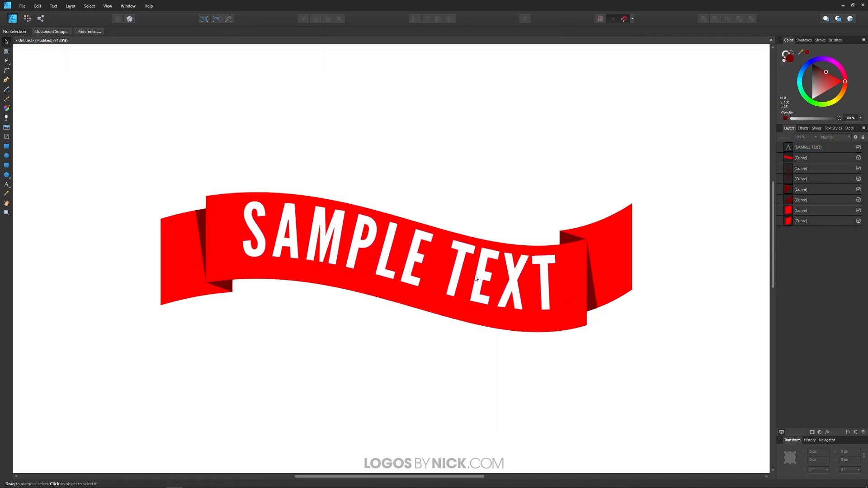
pyautogui.moveTo(351, 240); pyautogui.dragTo(477, 231)
pyautogui.click(462, 207)
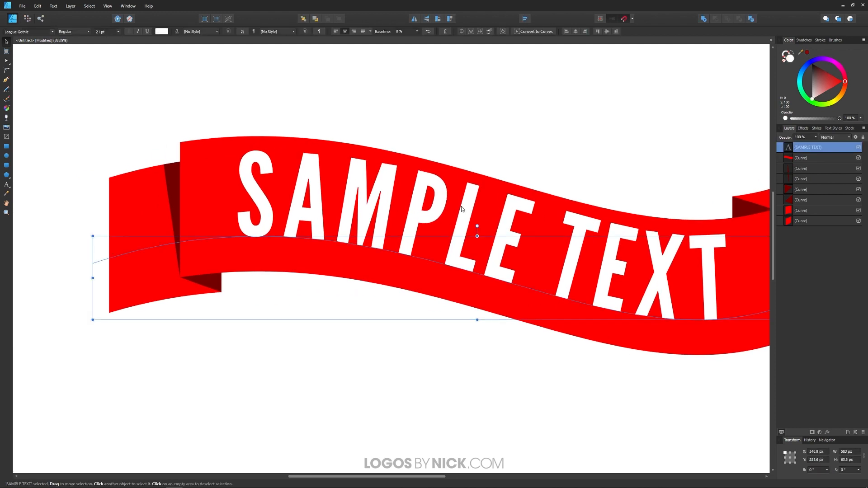
pyautogui.scroll(-2, 452, 213)
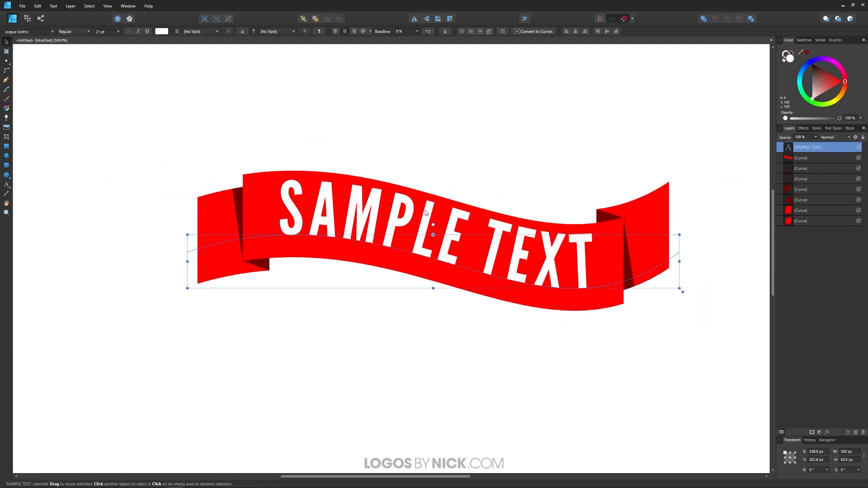
pyautogui.click(71, 6)
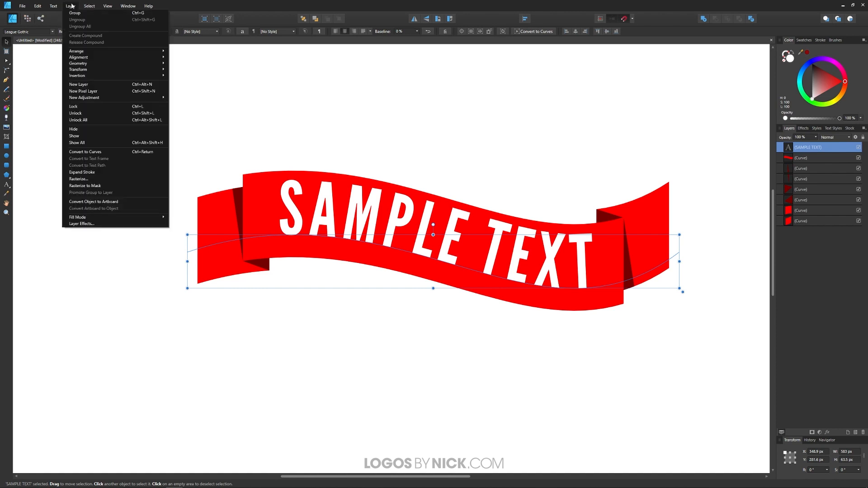
pyautogui.click(82, 152)
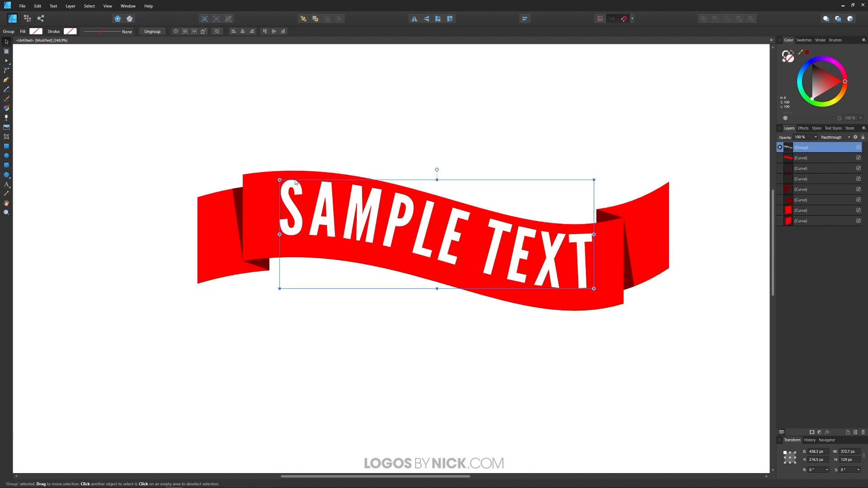
# - Nudge the converted text group down 5 px on the front band
pyautogui.press('Down')
pyautogui.press('Down')
pyautogui.press('Down')
pyautogui.press('Down')
pyautogui.press('Down')
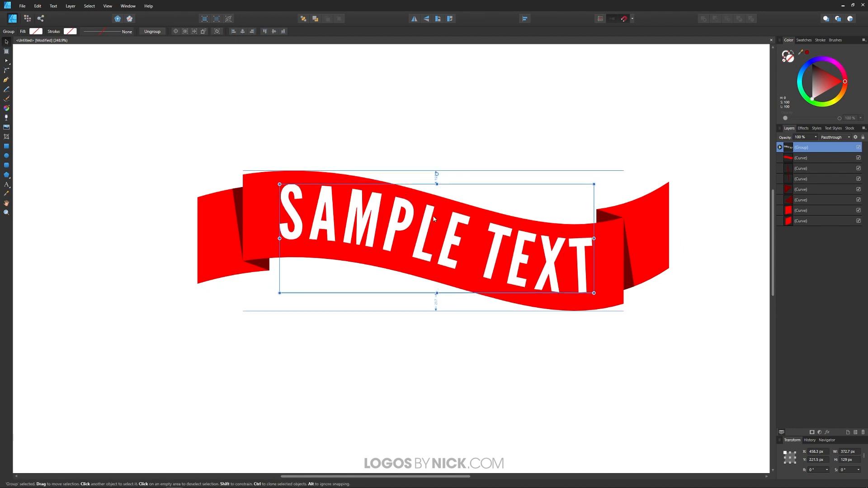
pyautogui.press('Up')
pyautogui.press('Down')
pyautogui.click(411, 329)
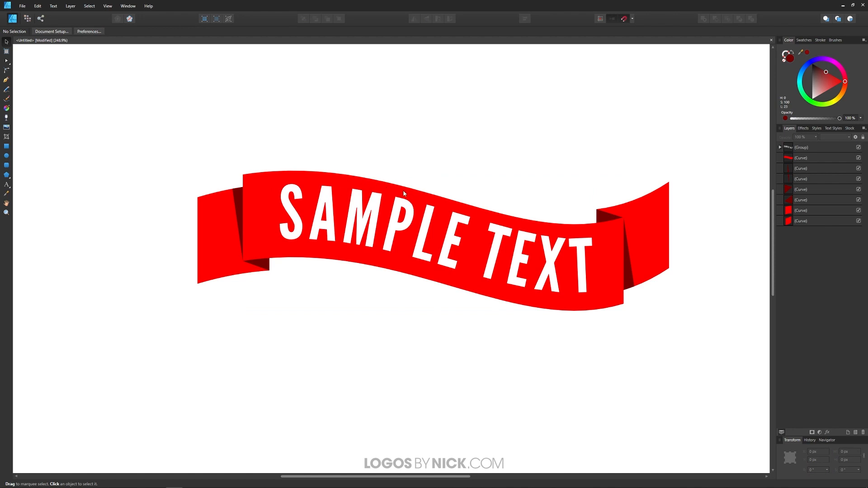
# - Make the ribbon taller by moving the top-edge nodes of all its pieces up 16 px, leaving out the text group
pyautogui.moveTo(713, 375); pyautogui.dragTo(102, 78)
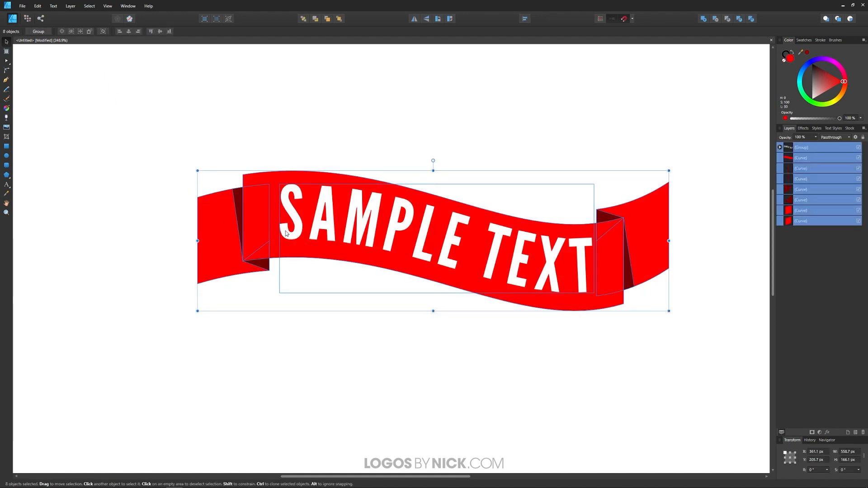
pyautogui.keyDown('shift'); pyautogui.click(292, 213); pyautogui.keyUp('shift')
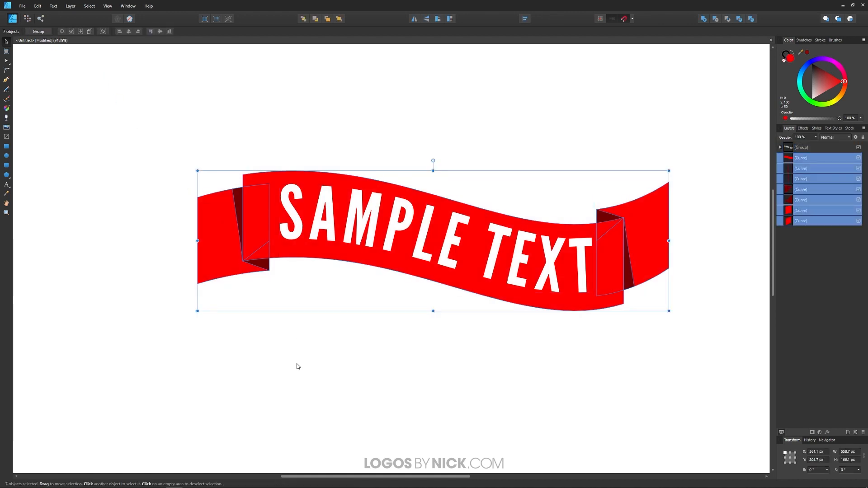
pyautogui.click(8, 61)
pyautogui.moveTo(149, 106); pyautogui.dragTo(307, 209)
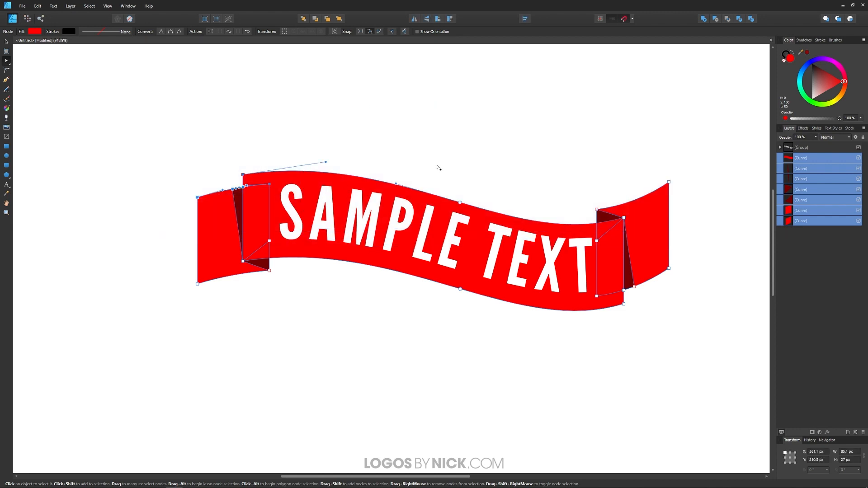
pyautogui.moveTo(434, 165); pyautogui.dragTo(488, 225)
pyautogui.moveTo(538, 123); pyautogui.dragTo(690, 251)
pyautogui.press('Up')
pyautogui.press('Up')
pyautogui.press('Up')
pyautogui.press('Up')
pyautogui.press('Up')
pyautogui.press('Up')
pyautogui.press('Up')
pyautogui.press('Up')
pyautogui.press('Up')
pyautogui.press('Up')
pyautogui.press('Up')
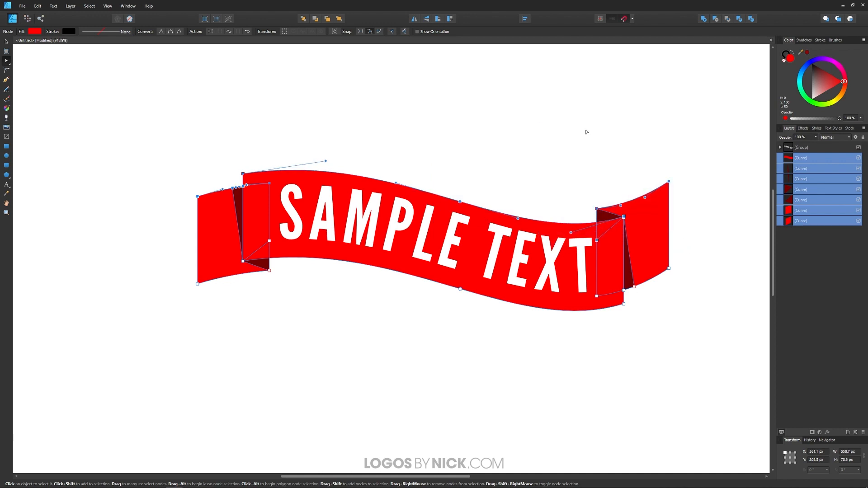
pyautogui.press('Up')
pyautogui.press('Up')
pyautogui.press('Up')
pyautogui.press('Up')
pyautogui.press('Up')
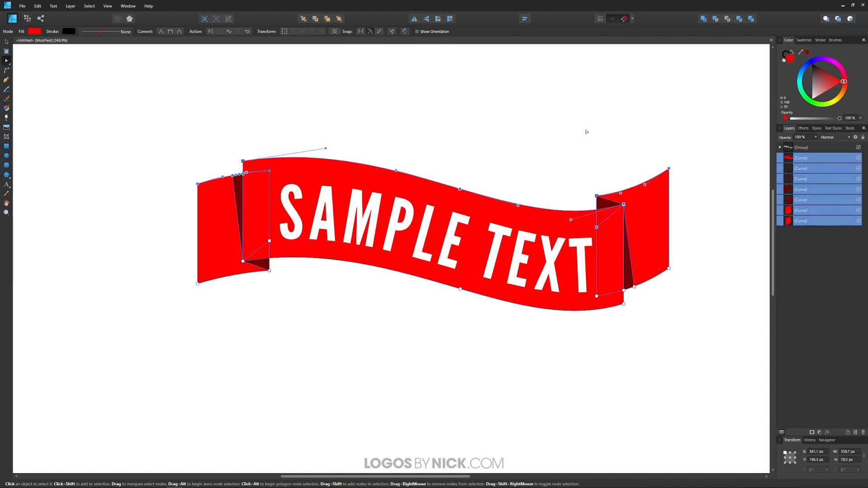
# - Move the text group up 6 px to centre it vertically on the taller front band
pyautogui.click(6, 42)
pyautogui.click(417, 224)
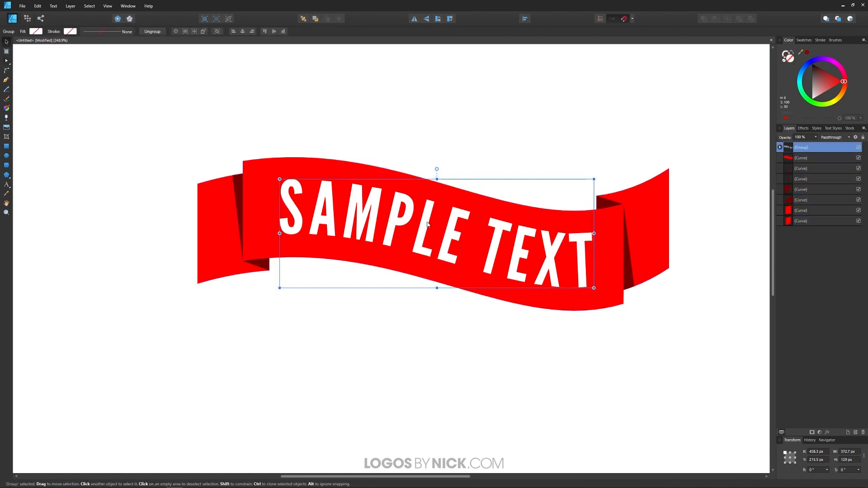
pyautogui.scroll(-3, 486, 306)
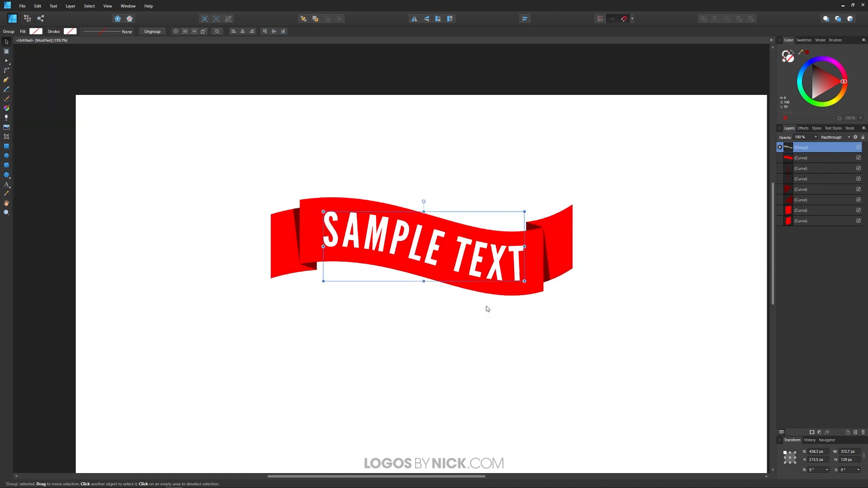
pyautogui.click(406, 336)
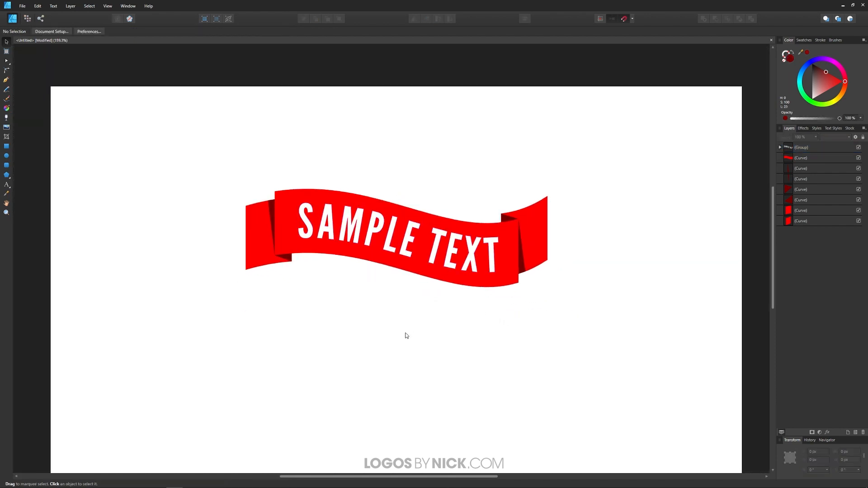
# - Duplicate the text group and recolour the copy with the dark red sampled from the ribbon's left fold
pyautogui.click(328, 233)
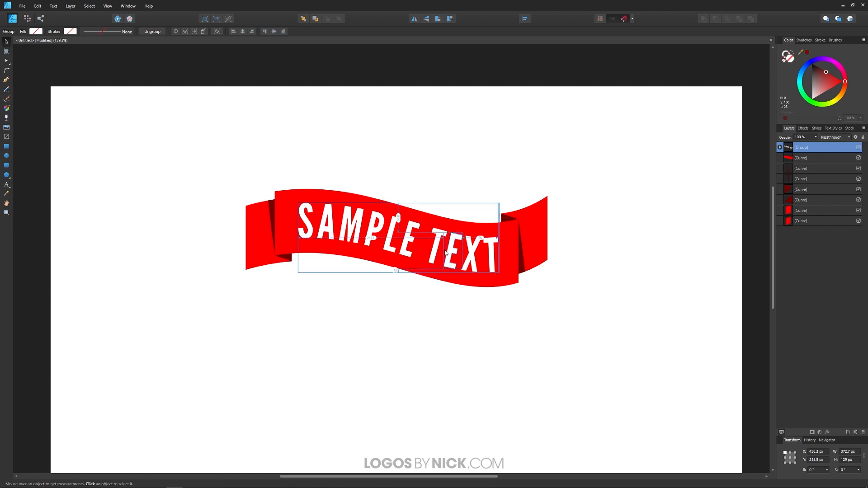
pyautogui.scroll(2, 407, 247)
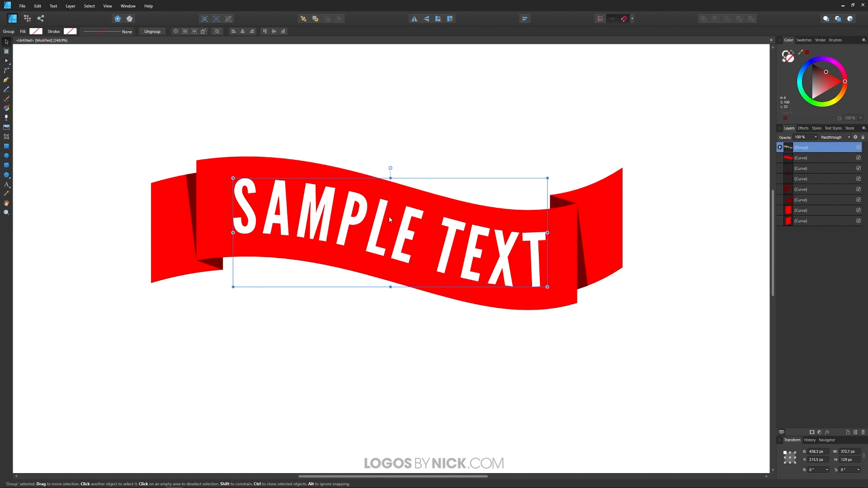
pyautogui.hotkey('ctrl', 'j')
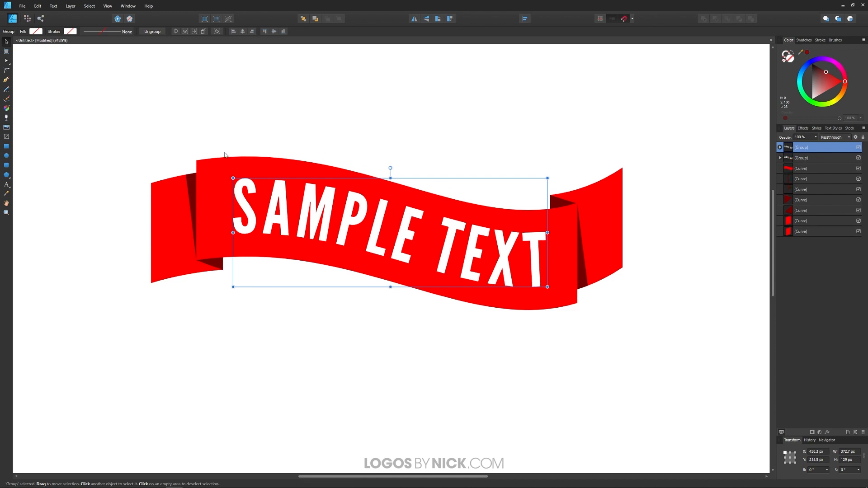
pyautogui.click(6, 194)
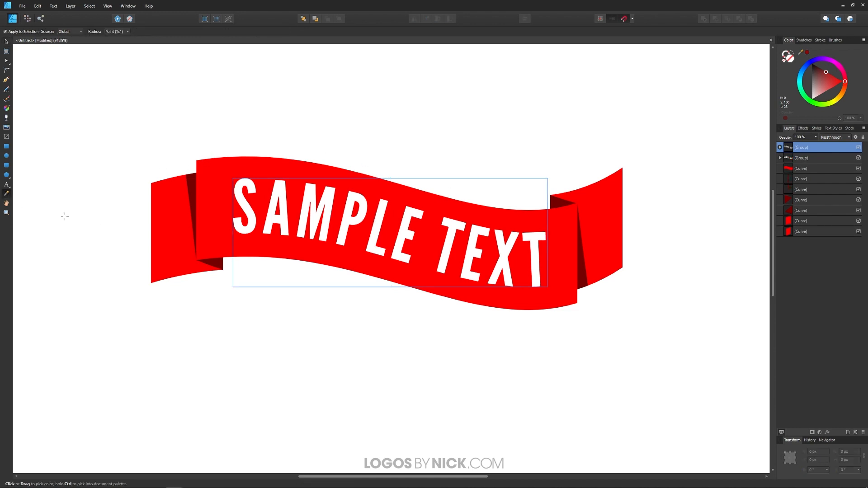
pyautogui.click(192, 180)
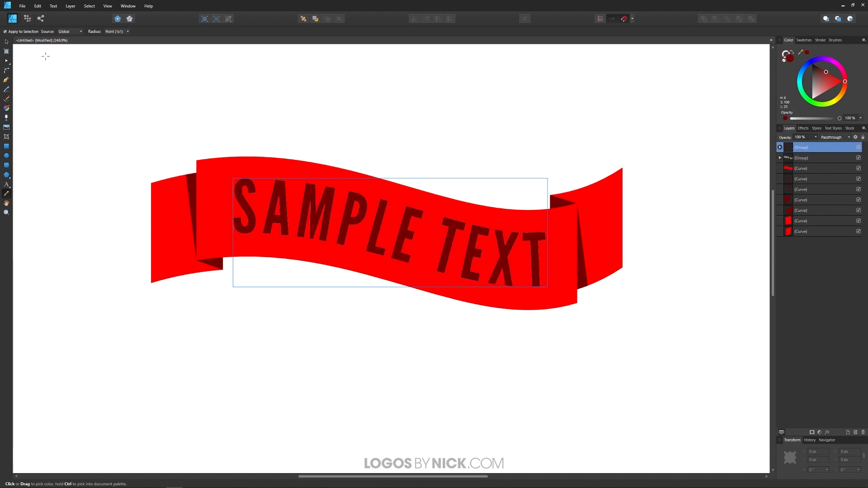
# - Offset the dark red text copy about 3 px right and 4 px down, and place it behind the white text
pyautogui.click(6, 41)
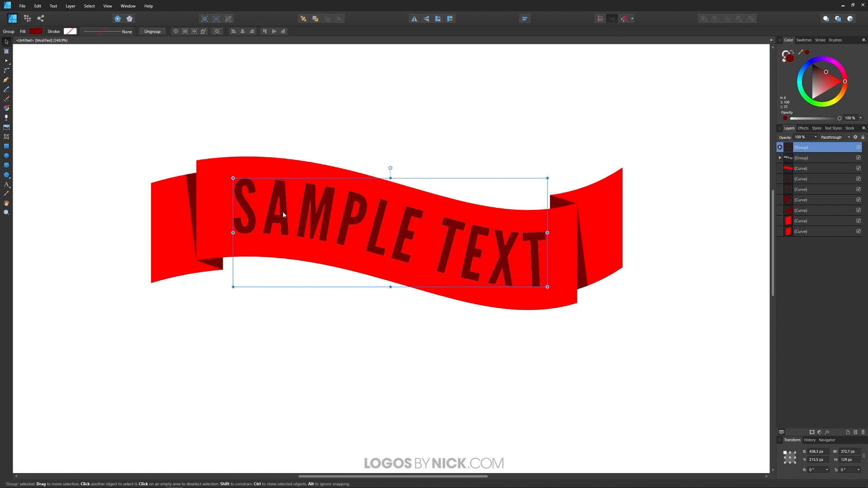
pyautogui.moveTo(284, 215); pyautogui.dragTo(286, 218)
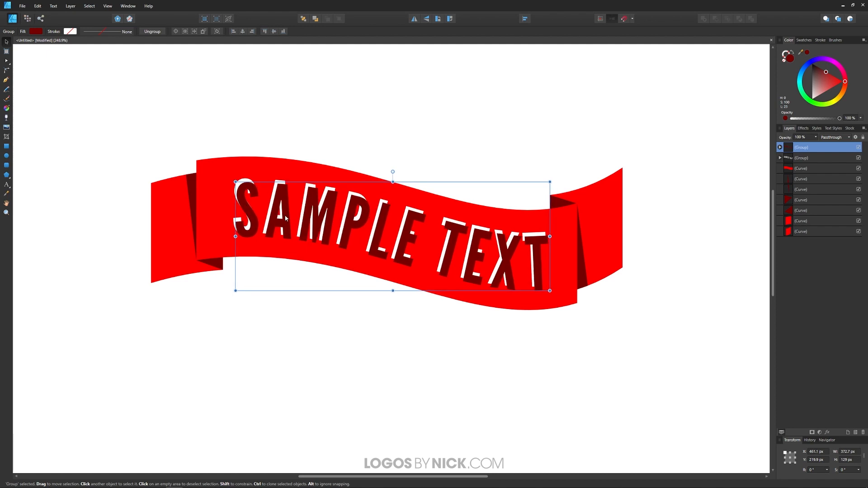
pyautogui.click(315, 19)
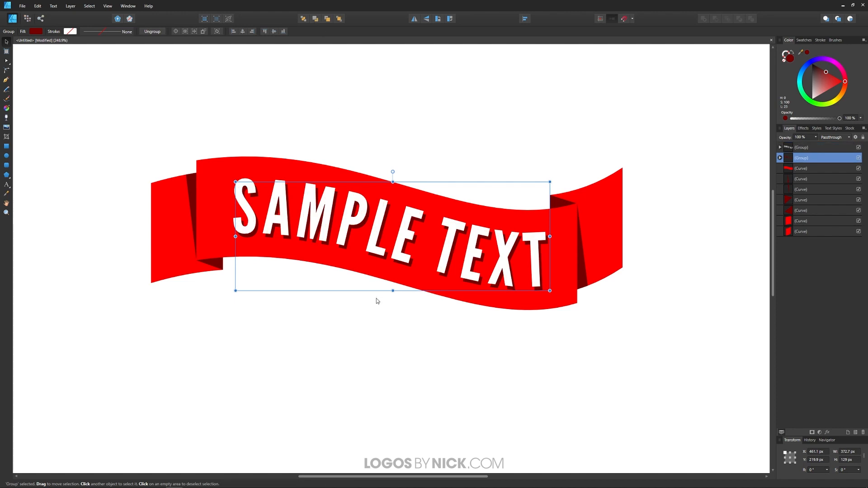
pyautogui.click(342, 338)
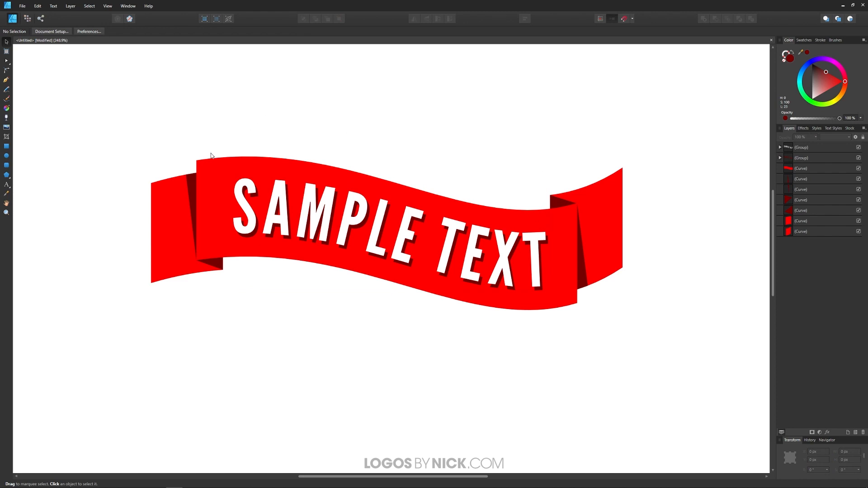
# - Notch the left tail by adding a node midway on its outer edge and moving it inward about 11 px
pyautogui.click(156, 232)
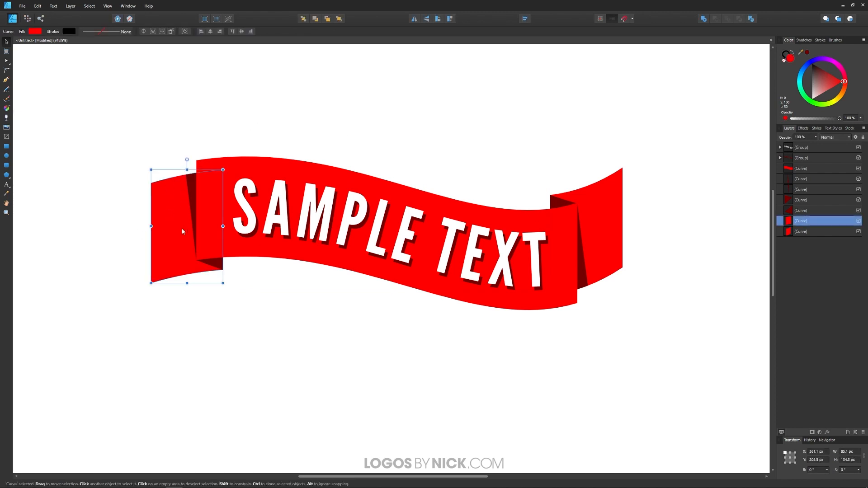
pyautogui.click(7, 61)
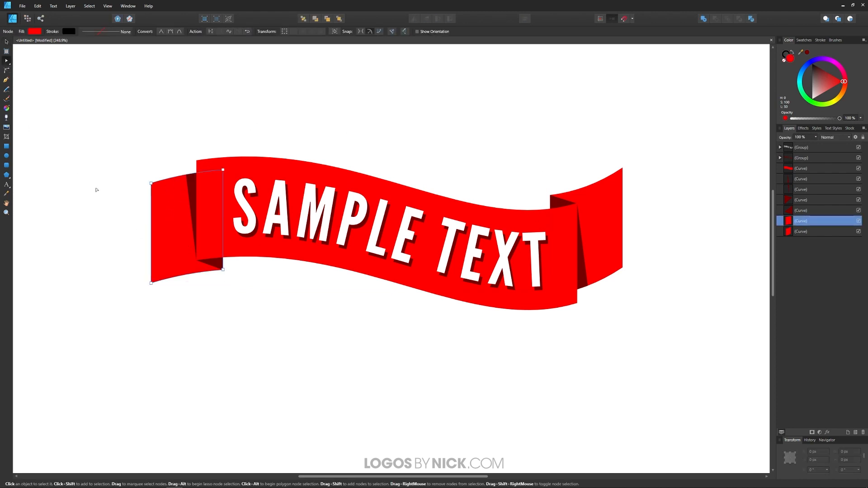
pyautogui.click(151, 230)
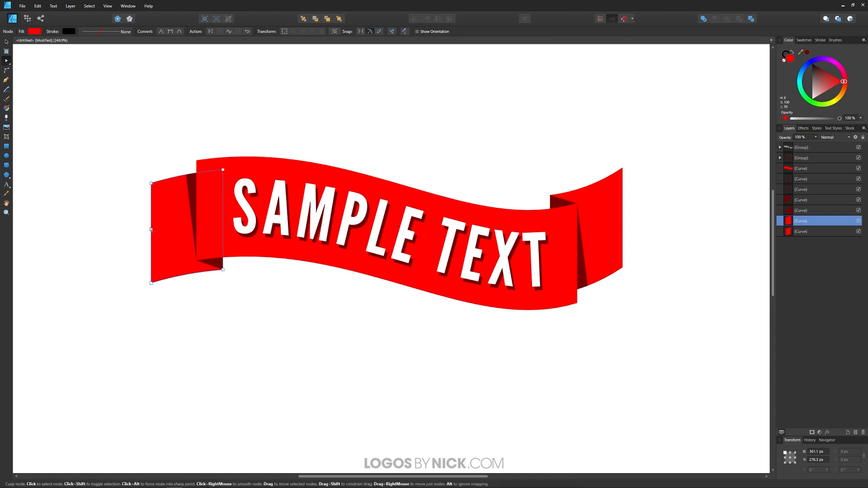
pyautogui.moveTo(152, 230); pyautogui.dragTo(161, 228)
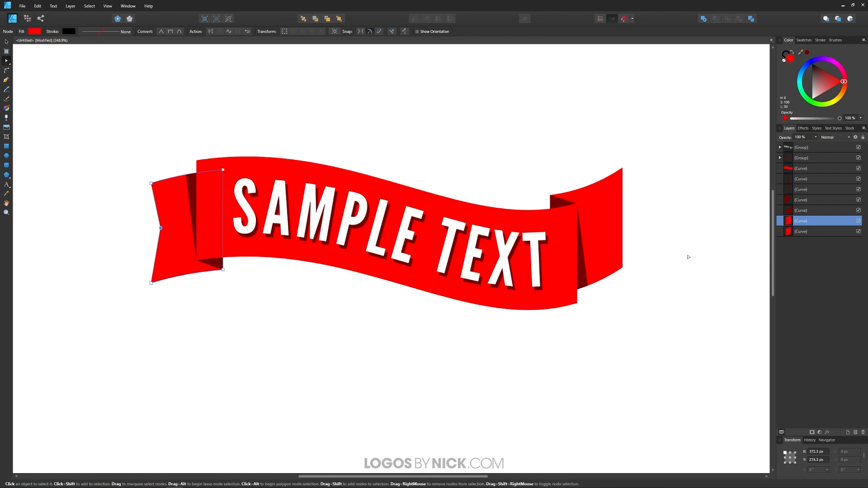
# - Notch the right tail by adding a node midway on its outer edge and moving it inward about 12 px
pyautogui.click(616, 208)
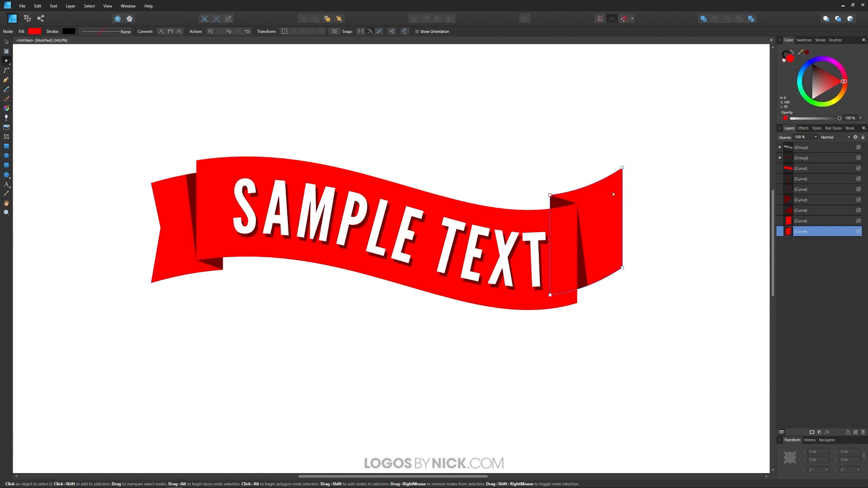
pyautogui.click(622, 220)
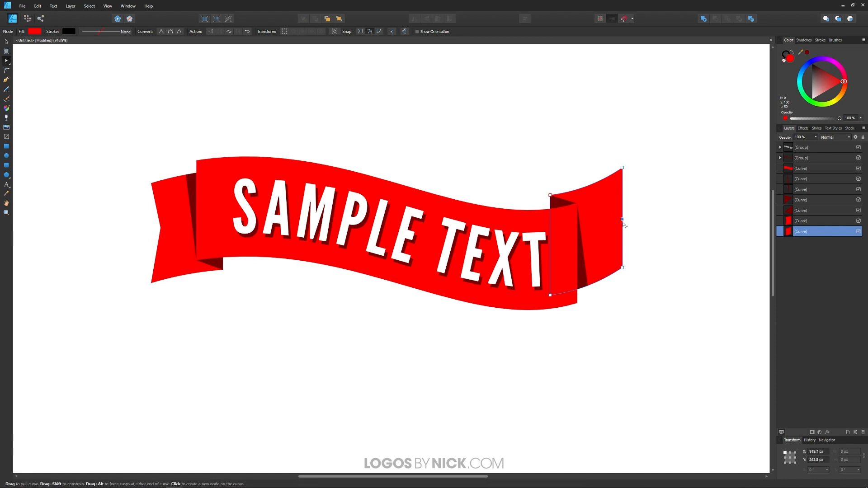
pyautogui.moveTo(622, 220); pyautogui.dragTo(611, 225)
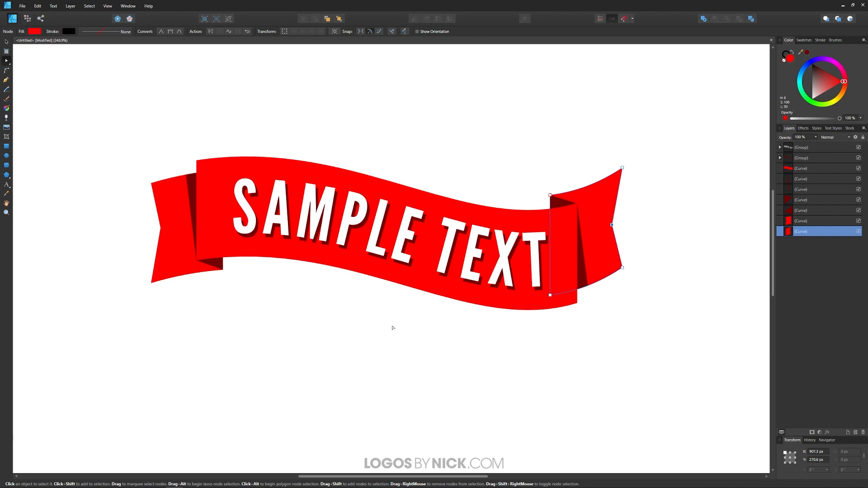
# - Group all the ribbon pieces and both text groups into a single banner group
pyautogui.scroll(-3, 356, 323)
pyautogui.scroll(-2, 391, 322)
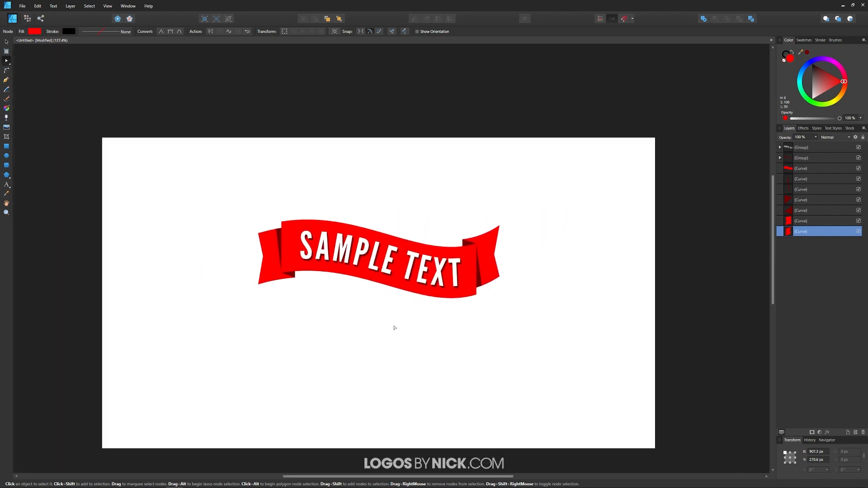
pyautogui.click(6, 42)
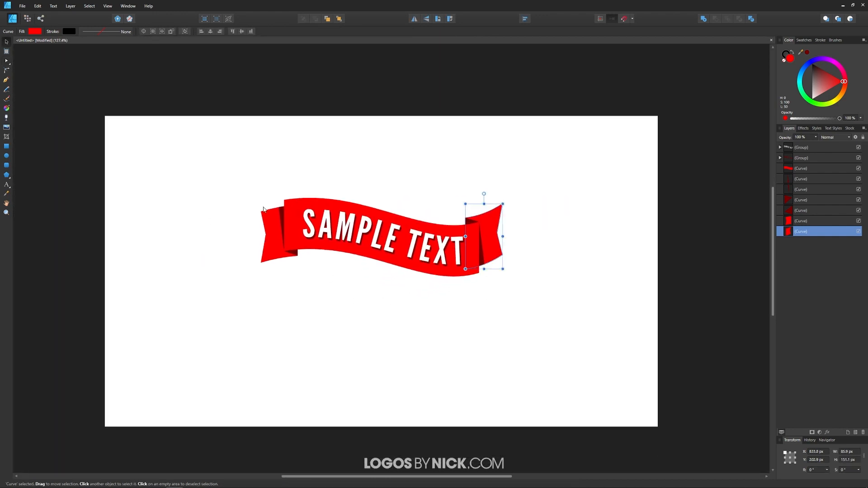
pyautogui.moveTo(600, 337); pyautogui.dragTo(141, 139)
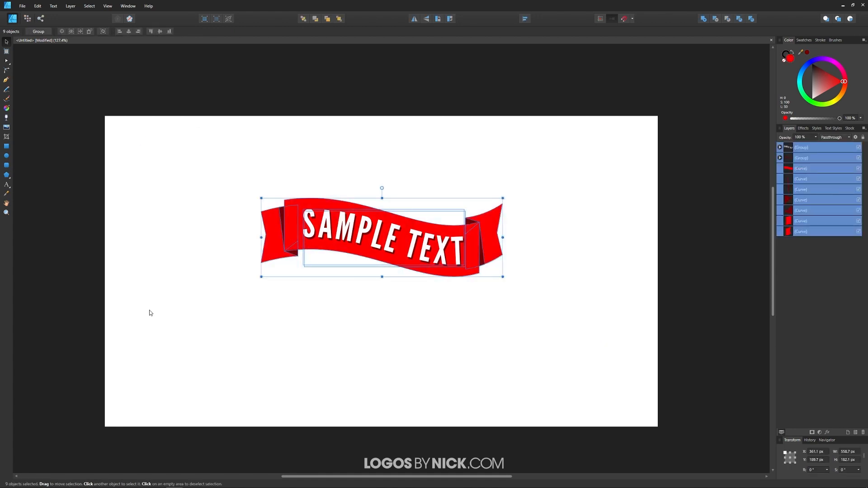
pyautogui.click(70, 6)
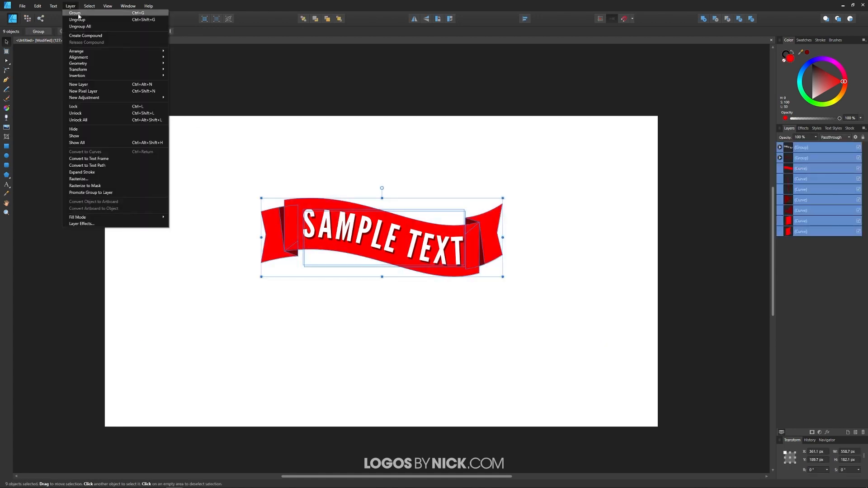
pyautogui.click(75, 13)
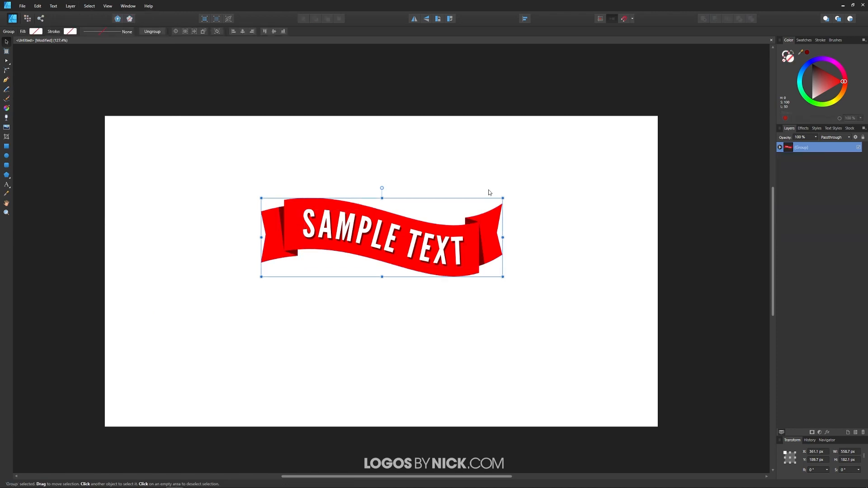
# - Slant the banner group with a shear of about -17.9° and level it to a rotation of about 0.2°
pyautogui.scroll(1, 373, 235)
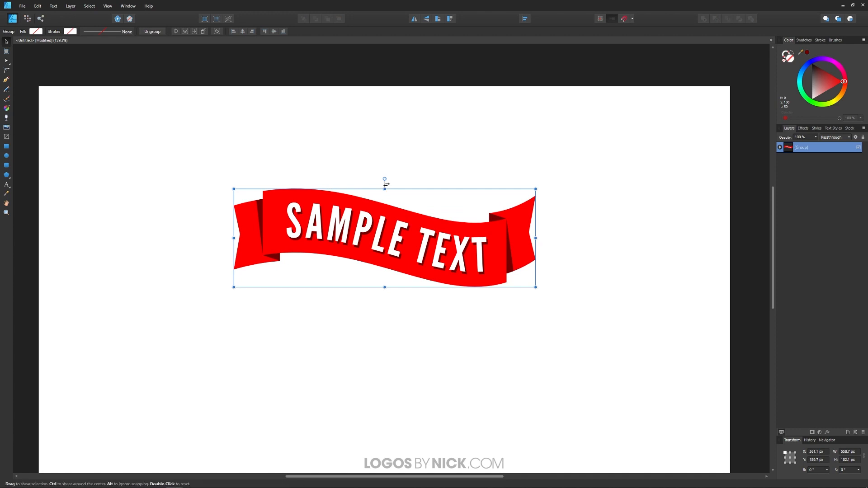
pyautogui.moveTo(387, 184); pyautogui.dragTo(400, 200)
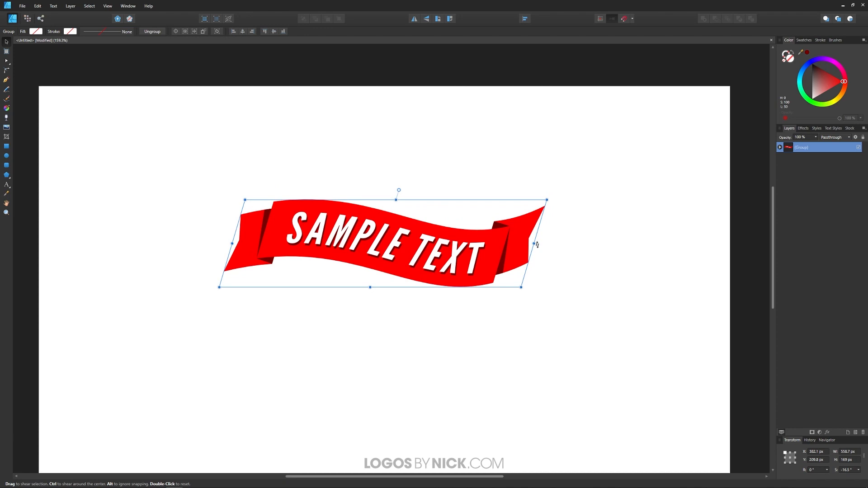
pyautogui.moveTo(536, 245); pyautogui.dragTo(535, 240)
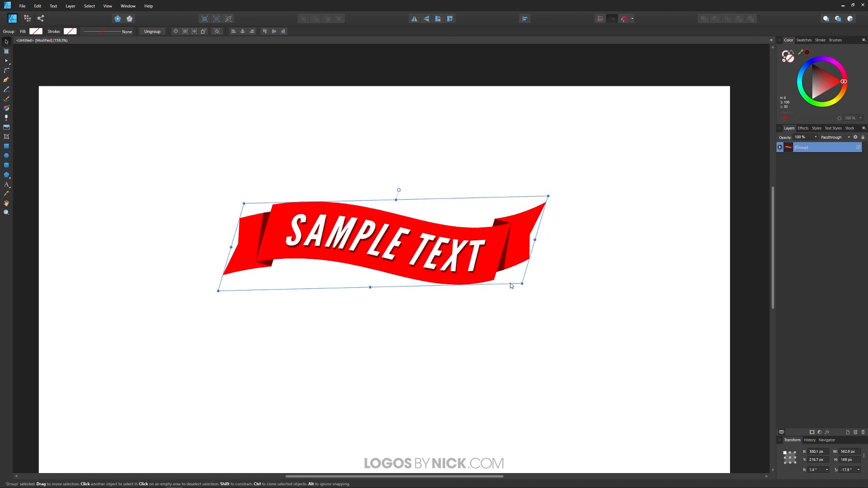
pyautogui.moveTo(555, 193); pyautogui.dragTo(560, 196)
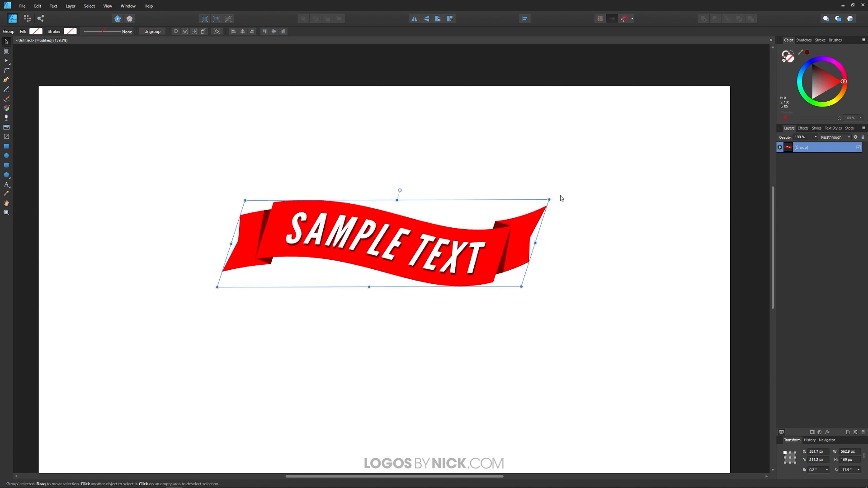
pyautogui.click(469, 355)
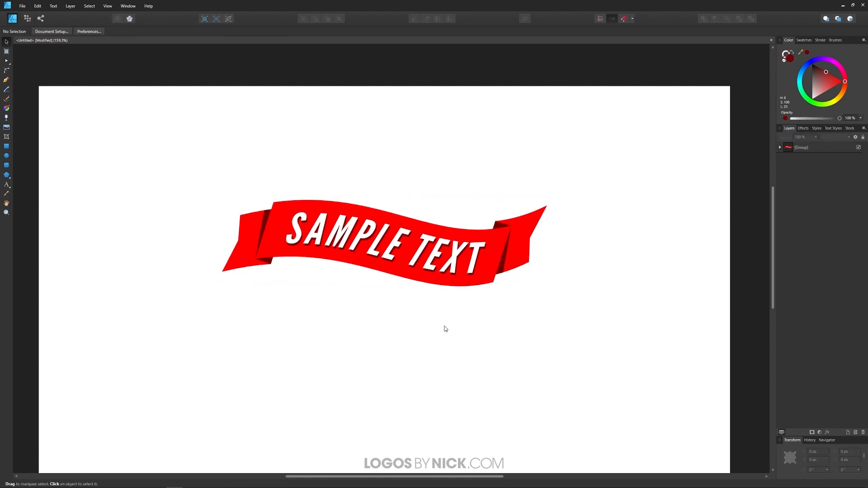
# - Narrow the banner group slightly from its right edge and move it a little down and to the right on the page
pyautogui.click(478, 279)
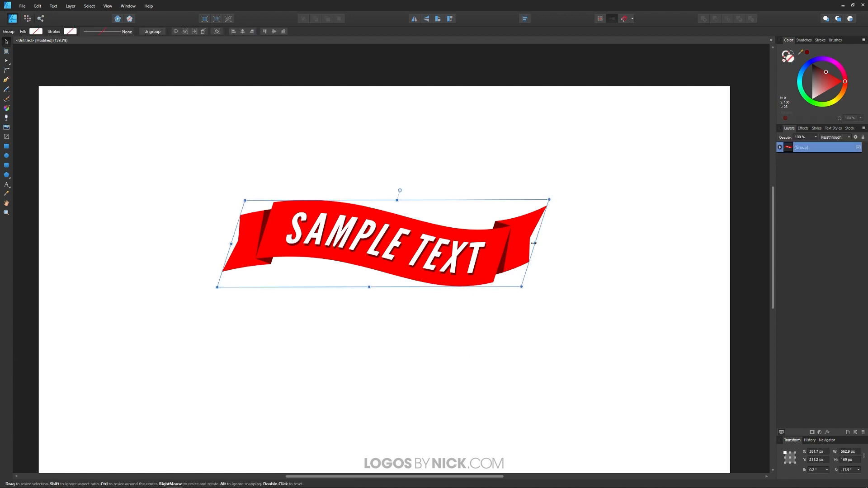
pyautogui.moveTo(533, 243); pyautogui.dragTo(525, 242)
pyautogui.click(548, 283)
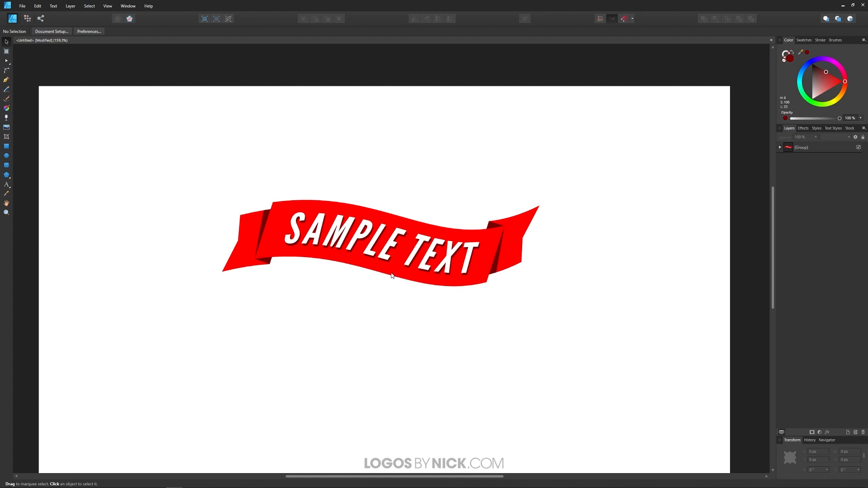
pyautogui.scroll(-1, 390, 274)
pyautogui.moveTo(425, 271)
pyautogui.mouseDown()
pyautogui.moveTo(421, 285)
pyautogui.moveTo(430, 283)
pyautogui.mouseUp()
pyautogui.click(424, 341)
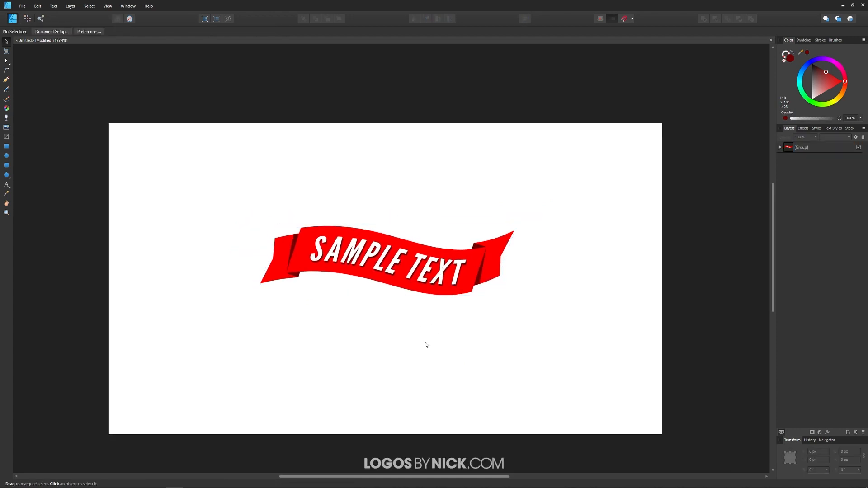